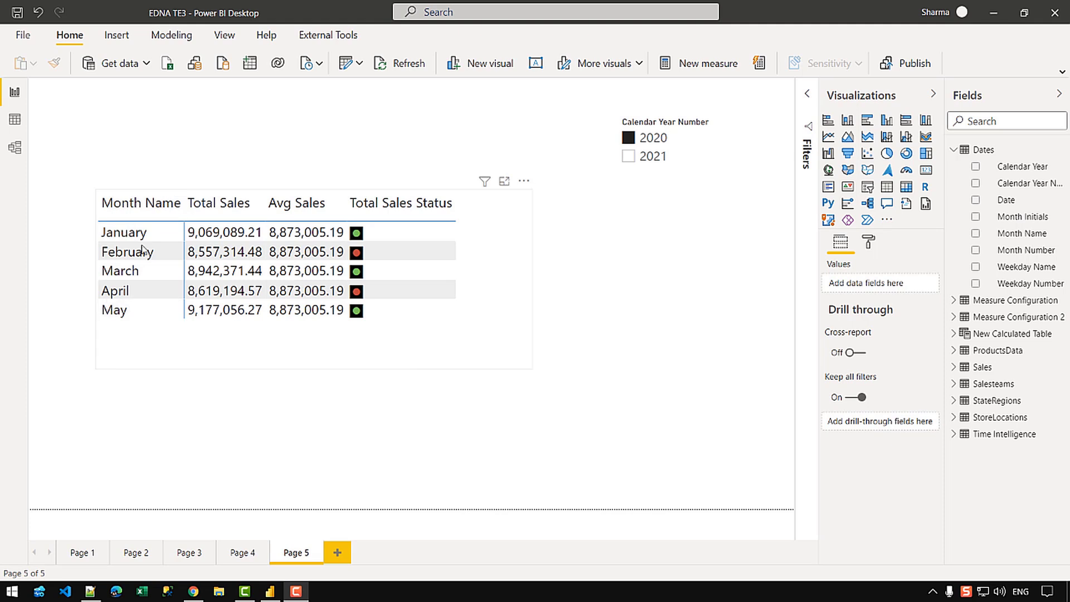
pyautogui.click(230, 204)
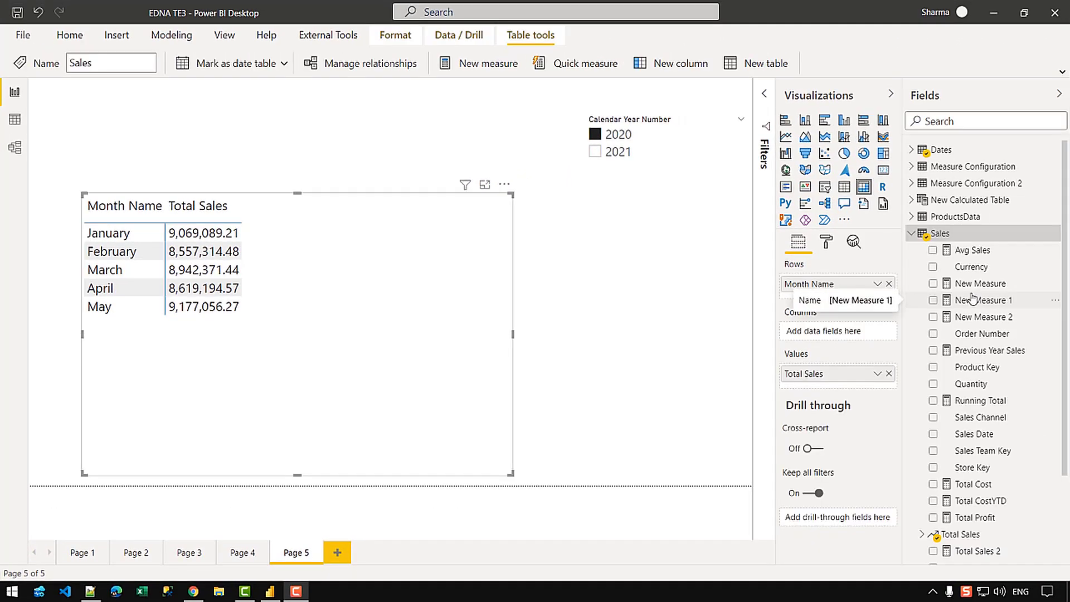
# Create a new measure named Avg Sales 2 in the Sales table and begin its formula with CALCULATE.
pyautogui.rightClick(974, 304)
pyautogui.click(325, 296)
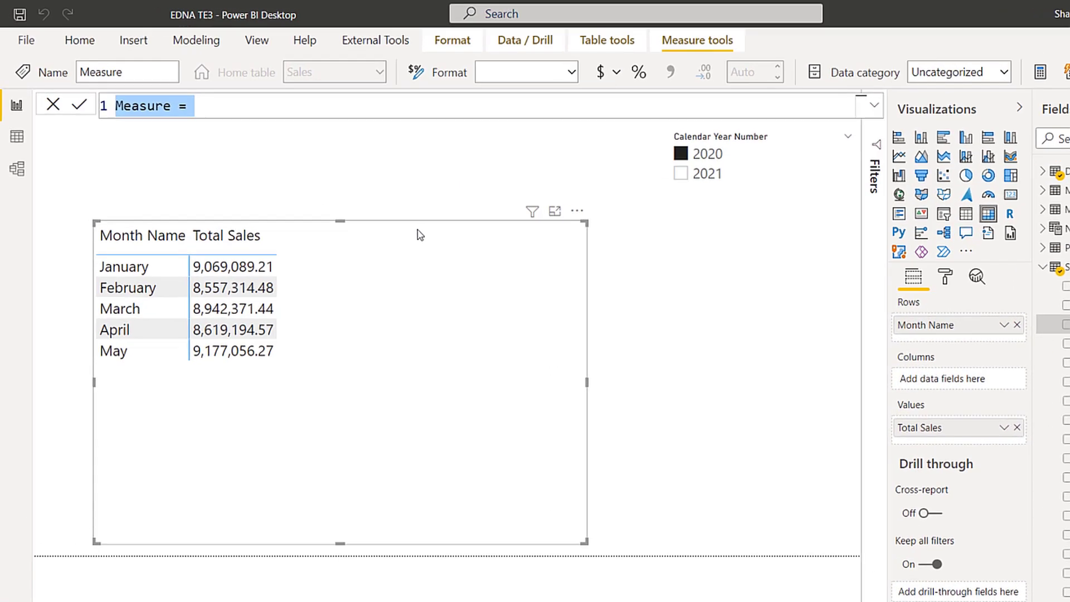
pyautogui.write('A')
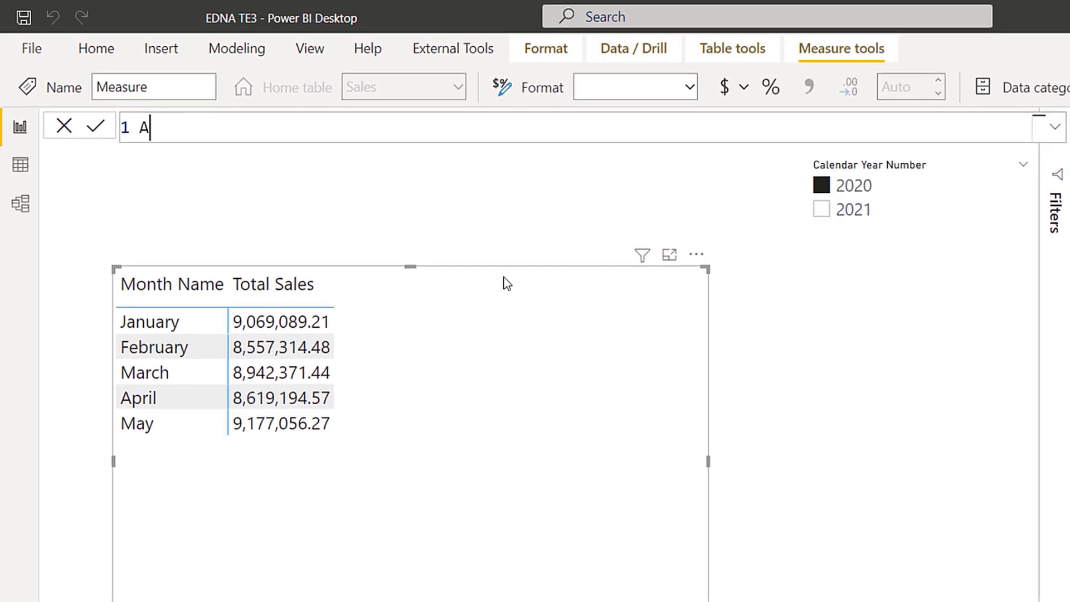
pyautogui.write('vg Sales 2 =')
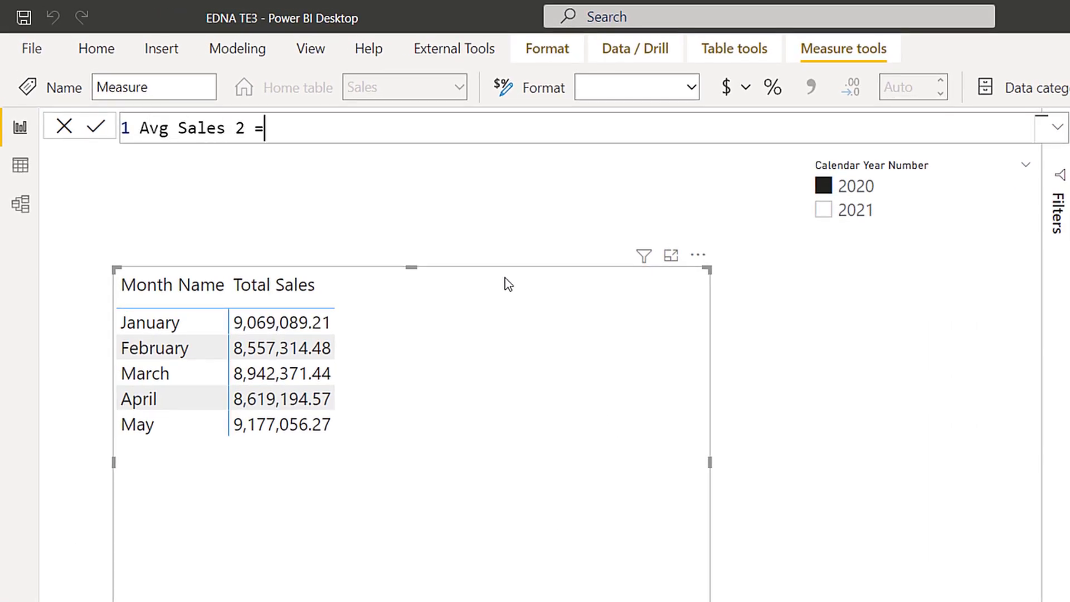
pyautogui.hotkey('shift', 'Return')
pyautogui.write('CALCULATE (')
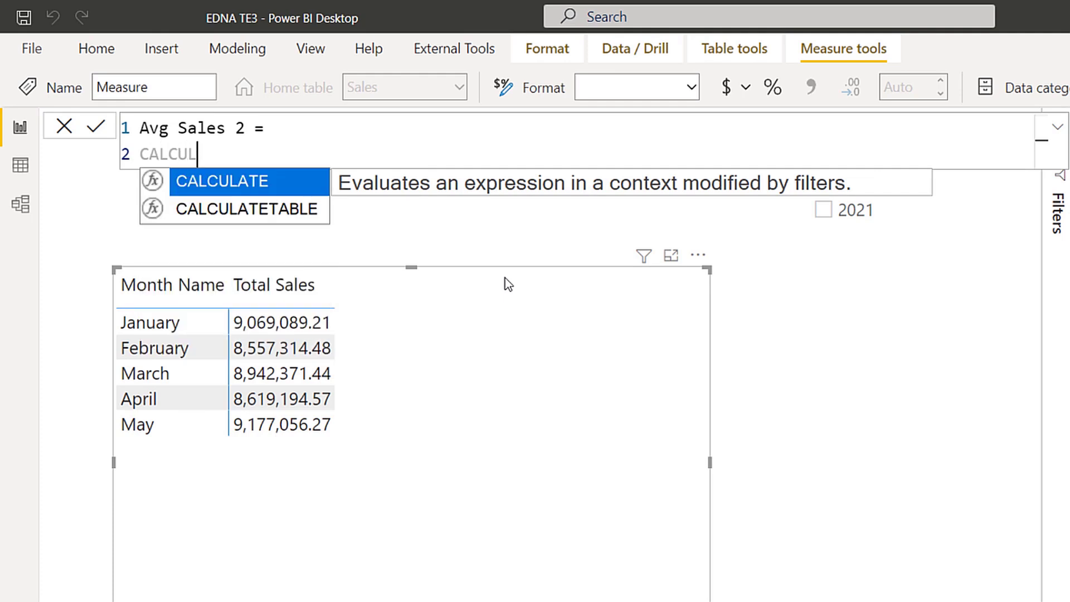
# Nest an AVERAGEX function as the expression argument of CALCULATE on its own line.
pyautogui.hotkey('shift', 'Return')
pyautogui.write('AVER')
pyautogui.press('Down')
pyautogui.press('Down')
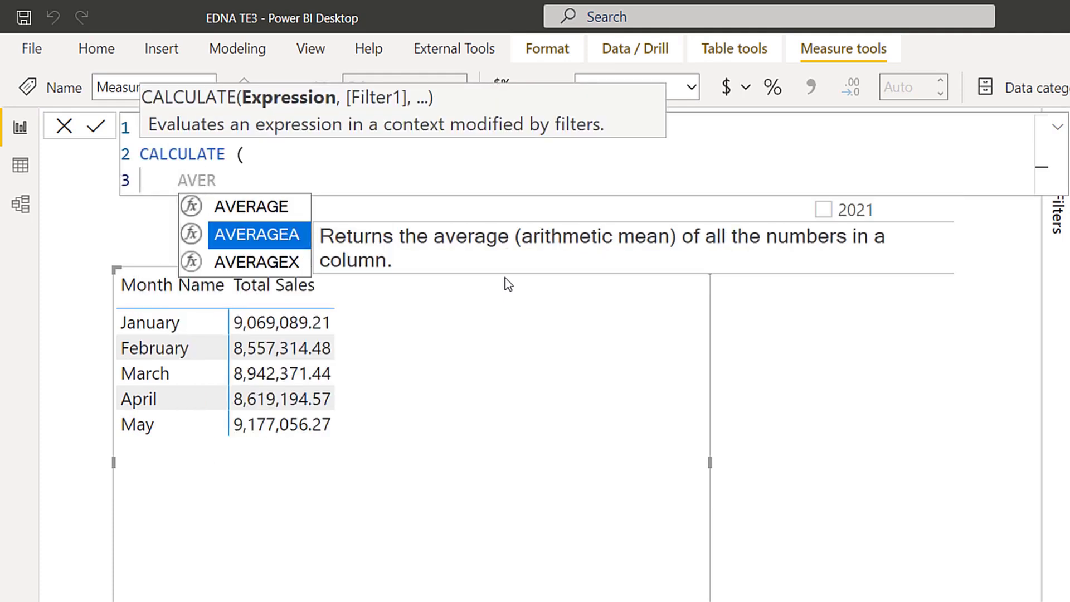
pyautogui.press('Tab')
pyautogui.write('(')
# Supply VALUES ( Dates[Month Name] ) as the table that AVERAGEX iterates over.
pyautogui.hotkey('shift', 'Return')
pyautogui.write('VALU')
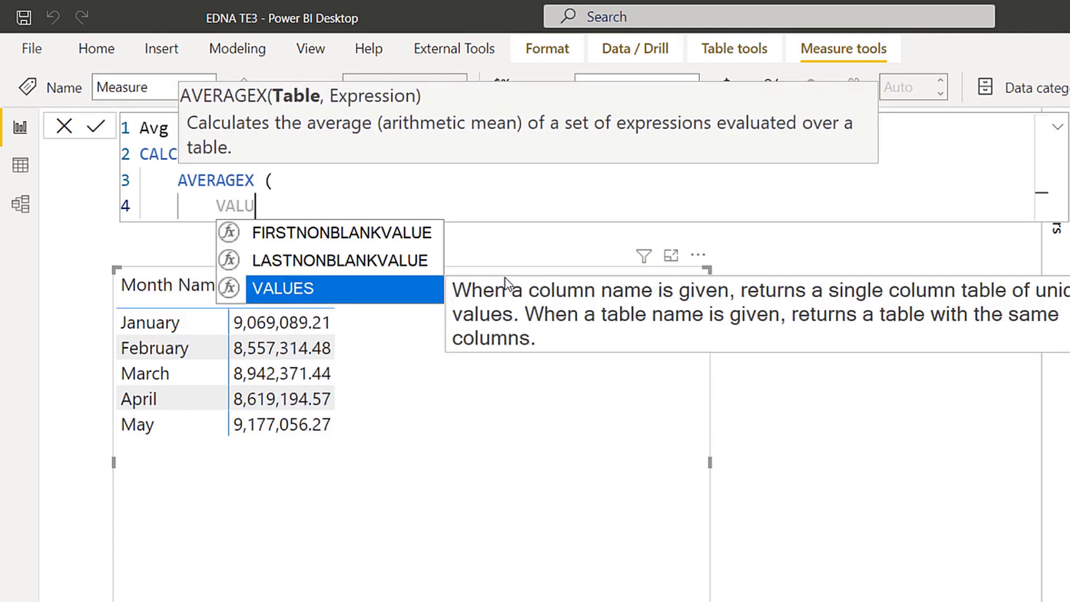
pyautogui.press('Tab')
pyautogui.write('( Dates[MON')
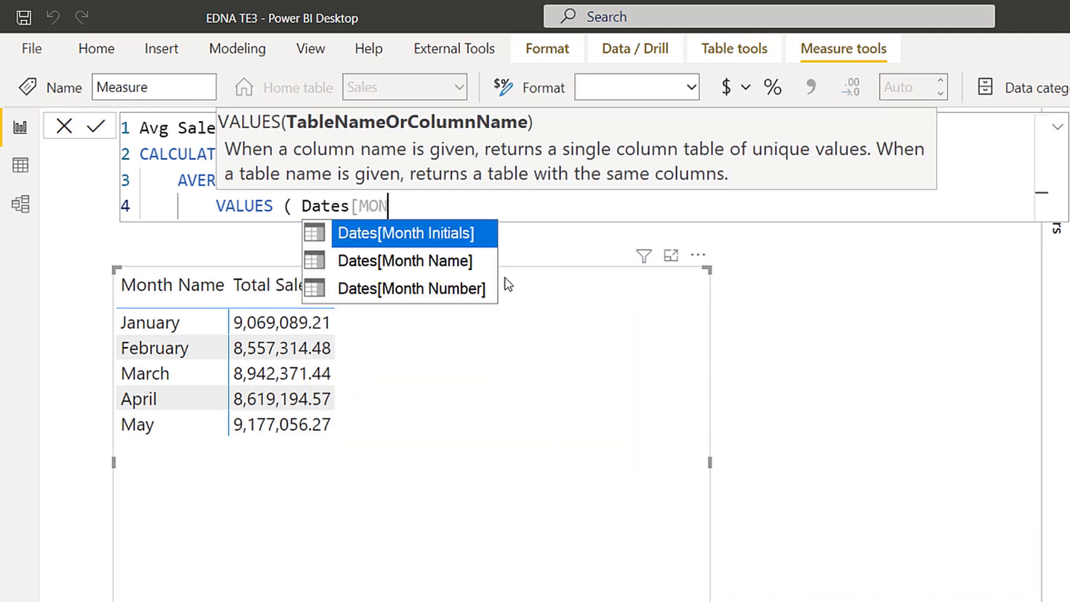
pyautogui.press('Down')
pyautogui.press('Tab')
pyautogui.write('),')
pyautogui.hotkey('shift', 'Return')
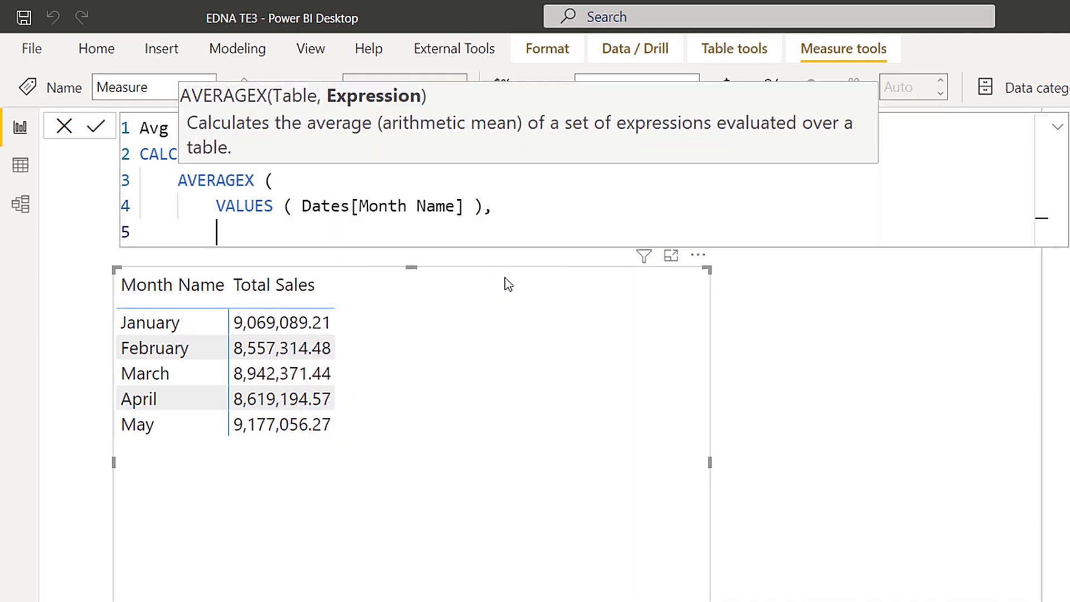
# Use [Total Sales] as the AVERAGEX expression and close the function, followed by a comma.
pyautogui.write('[TOTAL S')
pyautogui.press('Tab')
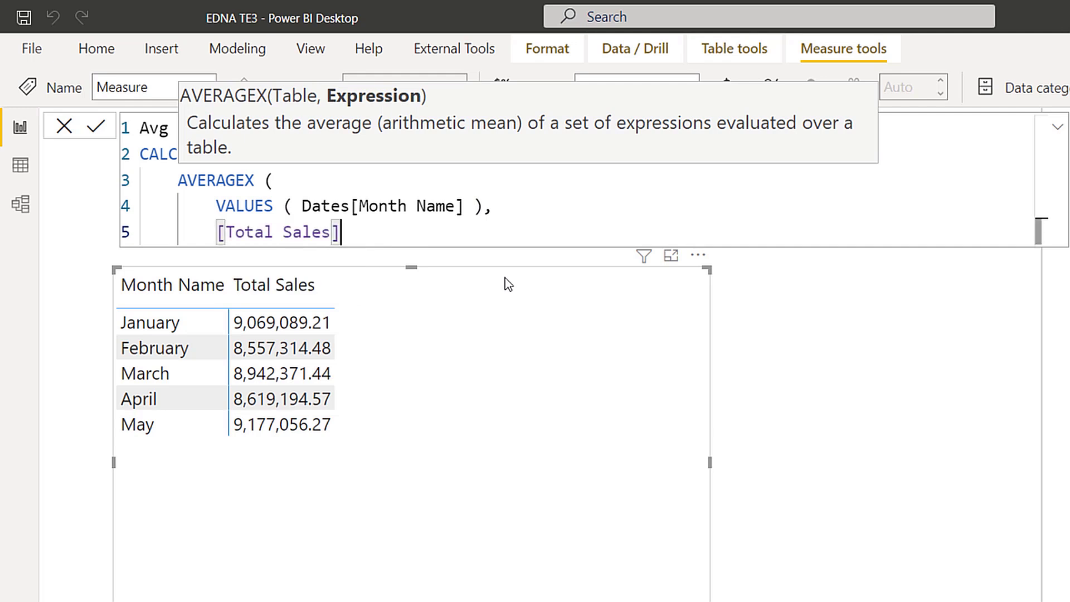
pyautogui.hotkey('shift', 'Return')
pyautogui.write(')')
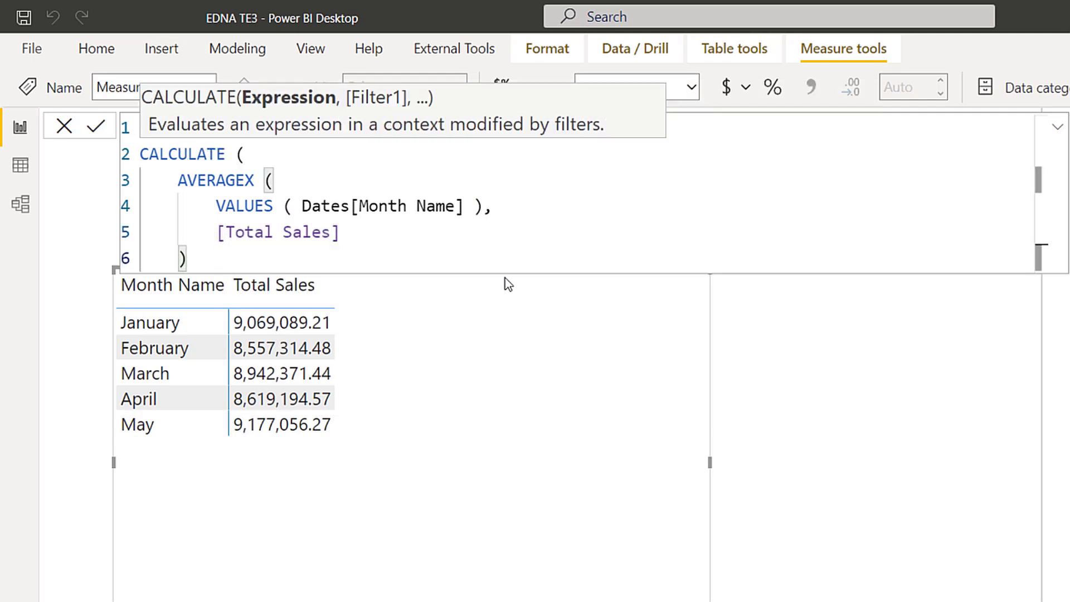
pyautogui.write(',')
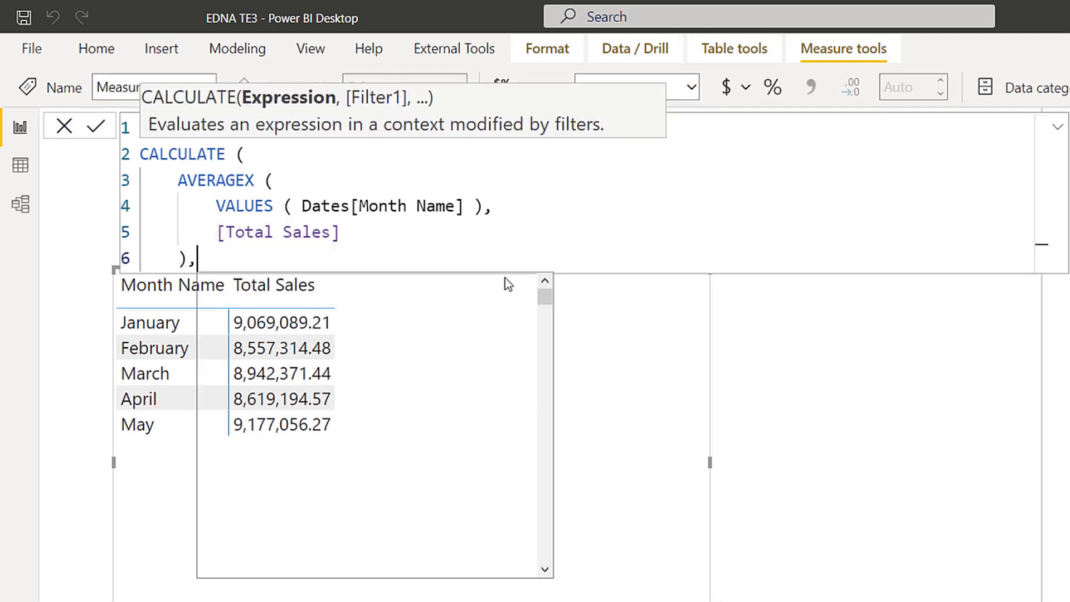
# Add ALLEXCEPT ( Dates, Dates[Calendar Year Number] ) as the CALCULATE filter, close the formula and commit the measure.
pyautogui.hotkey('shift', 'Return')
pyautogui.write('ALLE')
pyautogui.press('Tab')
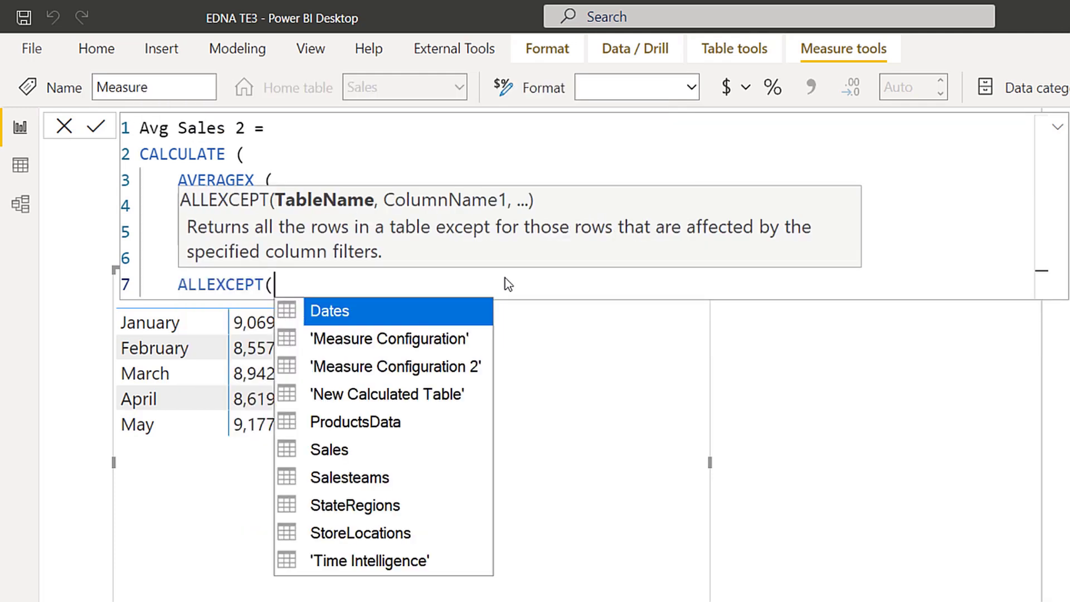
pyautogui.press('BackSpace')
pyautogui.write('( Dates,')
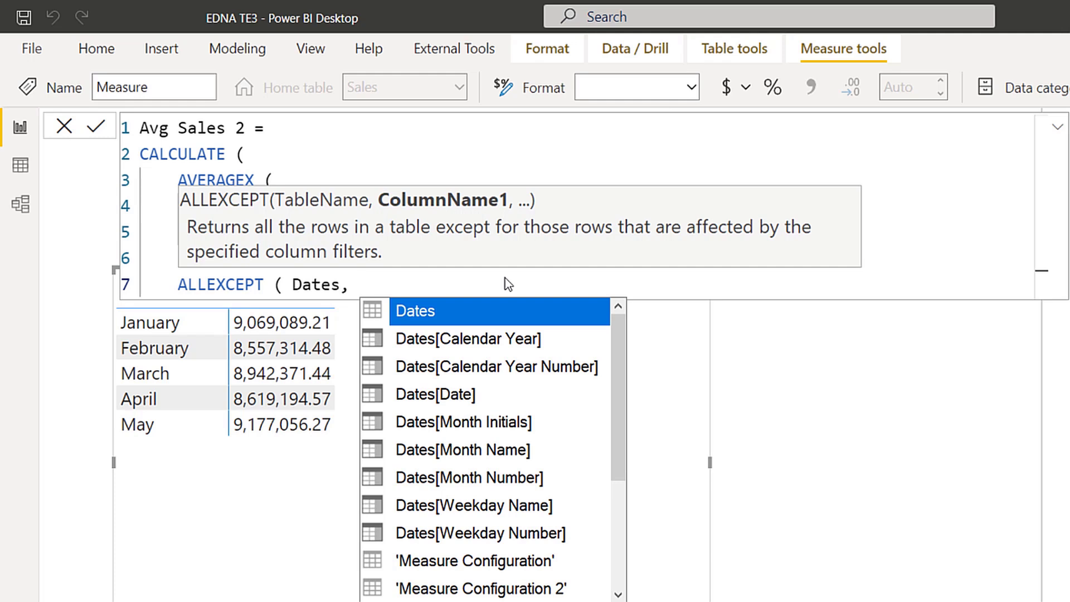
pyautogui.press('Down')
pyautogui.press('Down')
pyautogui.press('Tab')
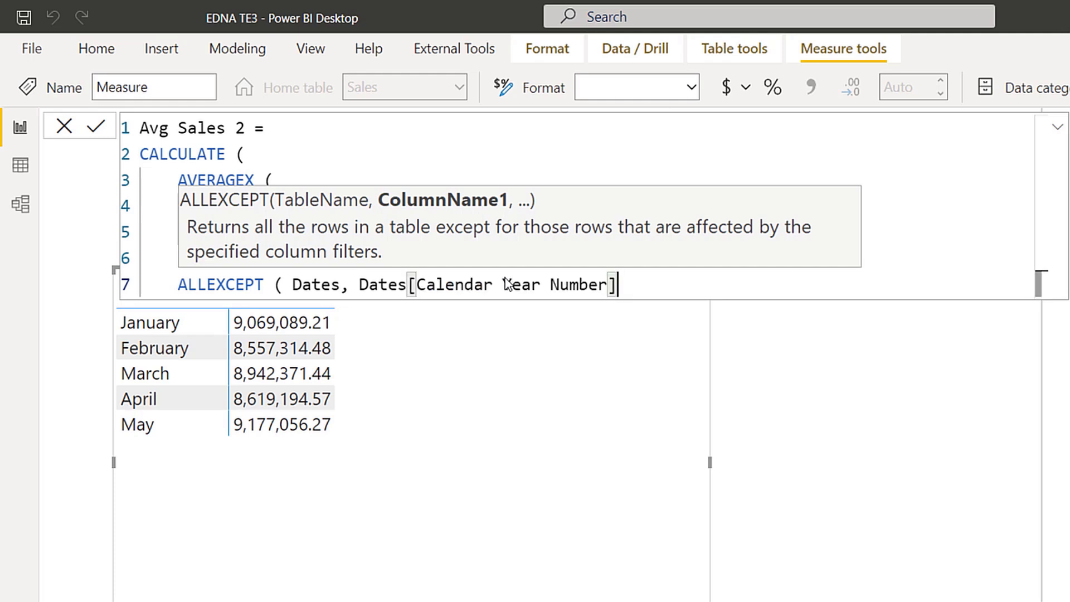
pyautogui.write(')')
pyautogui.press('Return')
pyautogui.write(')')
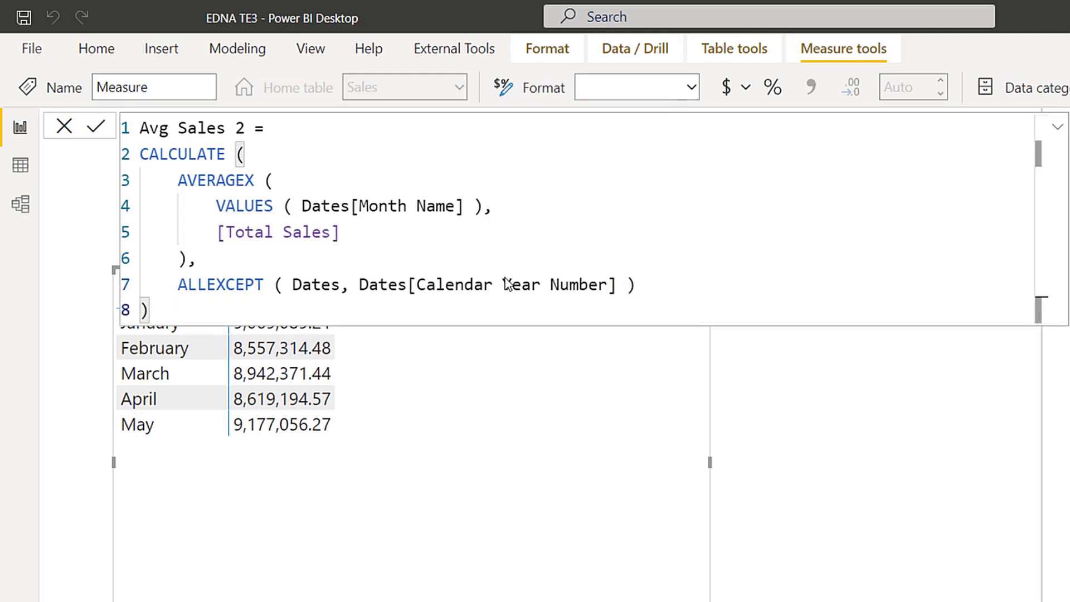
pyautogui.press('Return')
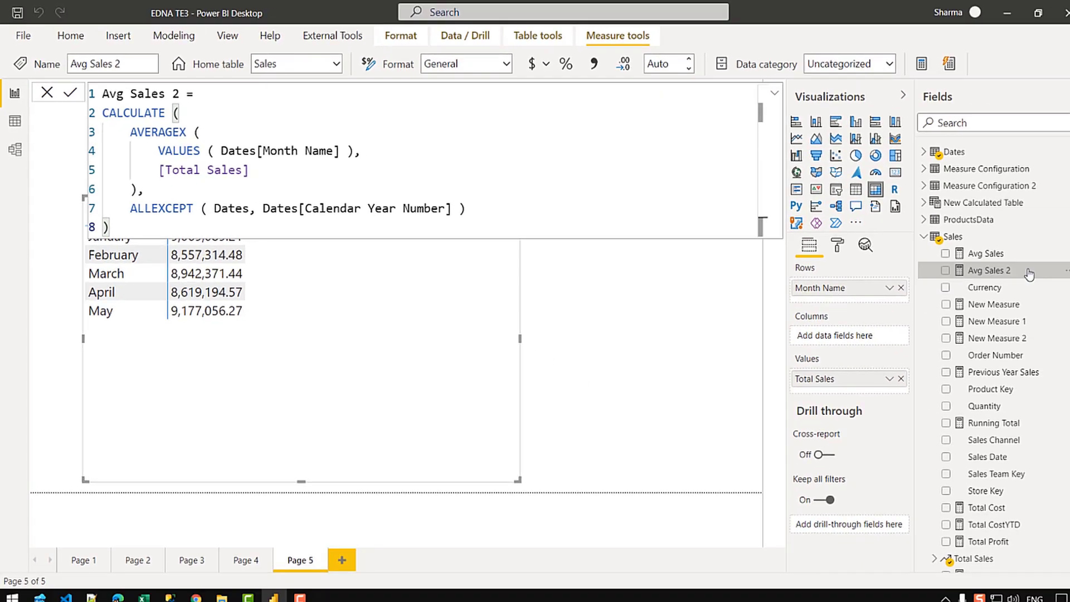
# Add the Avg Sales 2 measure to the matrix values and collapse the formula editor.
pyautogui.moveTo(1029, 274); pyautogui.dragTo(353, 349)
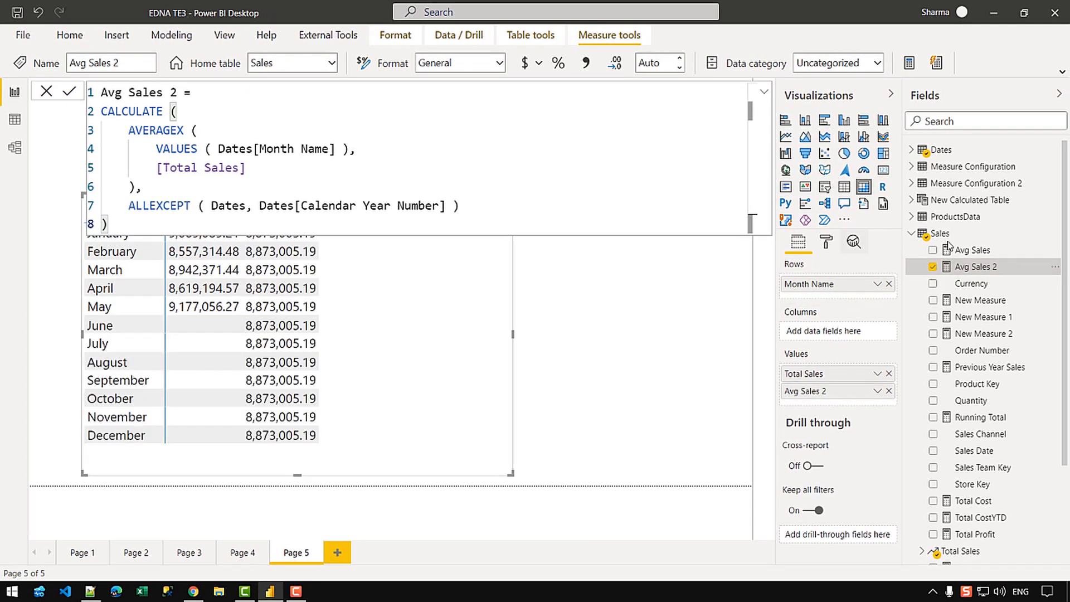
pyautogui.click(764, 92)
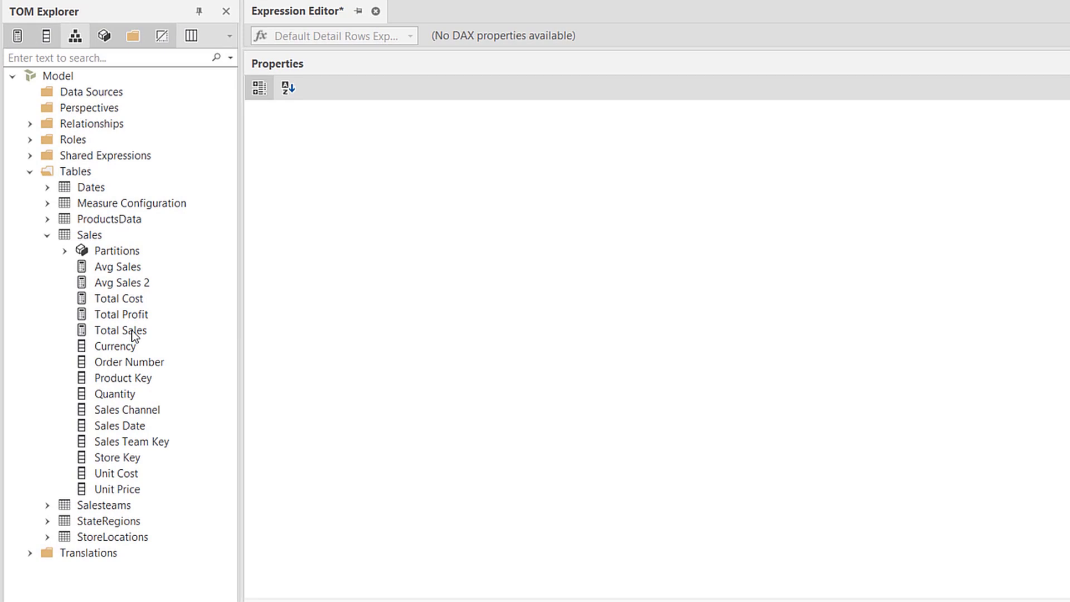
# In Tabular Editor 3, create a KPI on the Total Sales measure and enlarge the expression editing area.
pyautogui.rightClick(134, 336)
pyautogui.moveTo(279, 378)
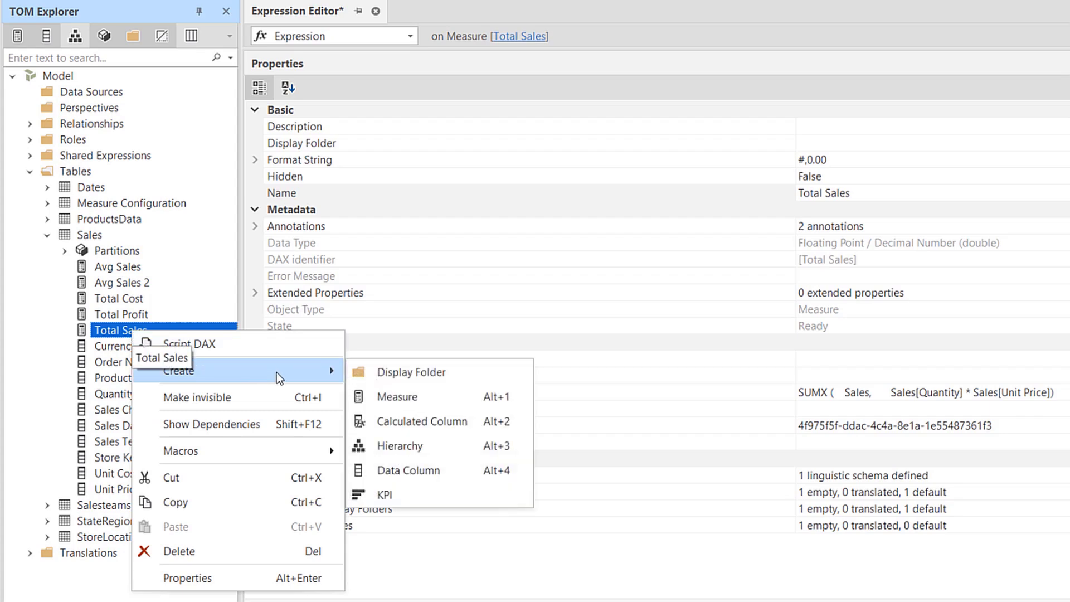
pyautogui.click(384, 494)
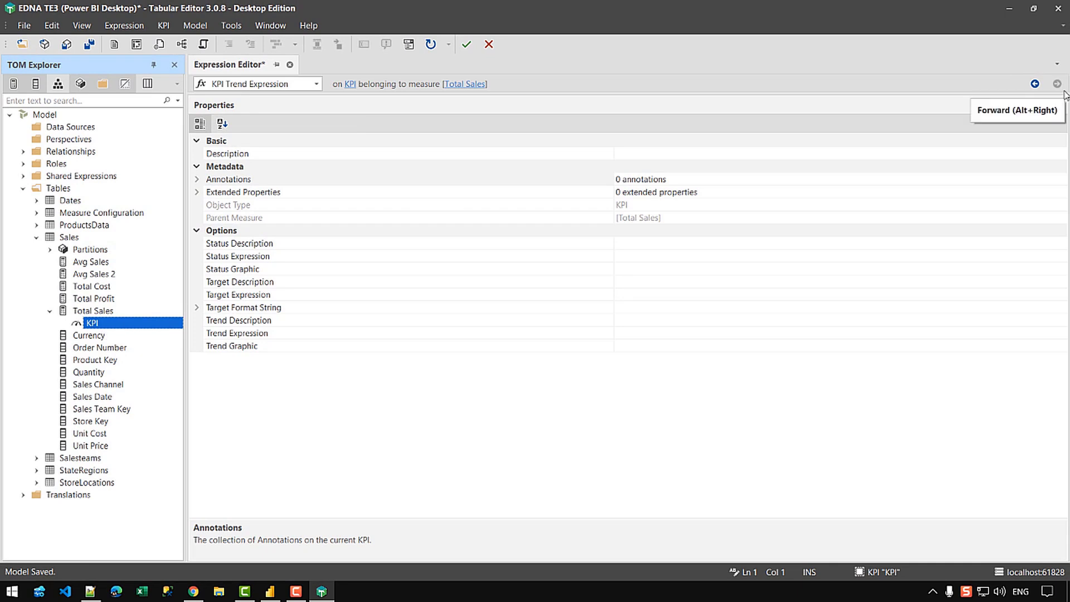
pyautogui.moveTo(963, 96); pyautogui.dragTo(921, 369)
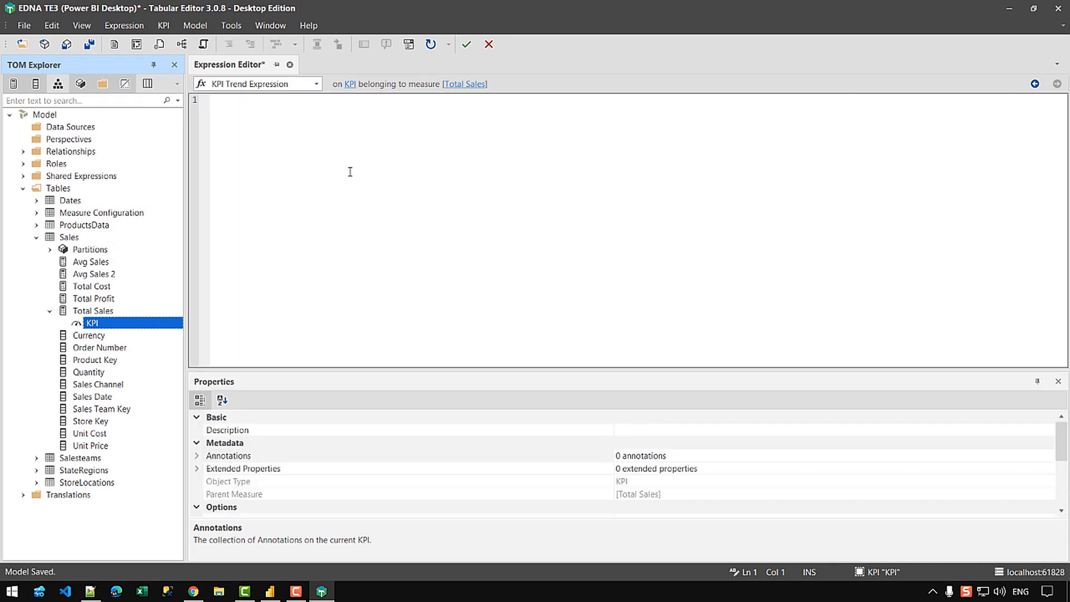
pyautogui.click(351, 172)
# Set the KPI Target Expression to [Avg Sales 2].
pyautogui.click(312, 84)
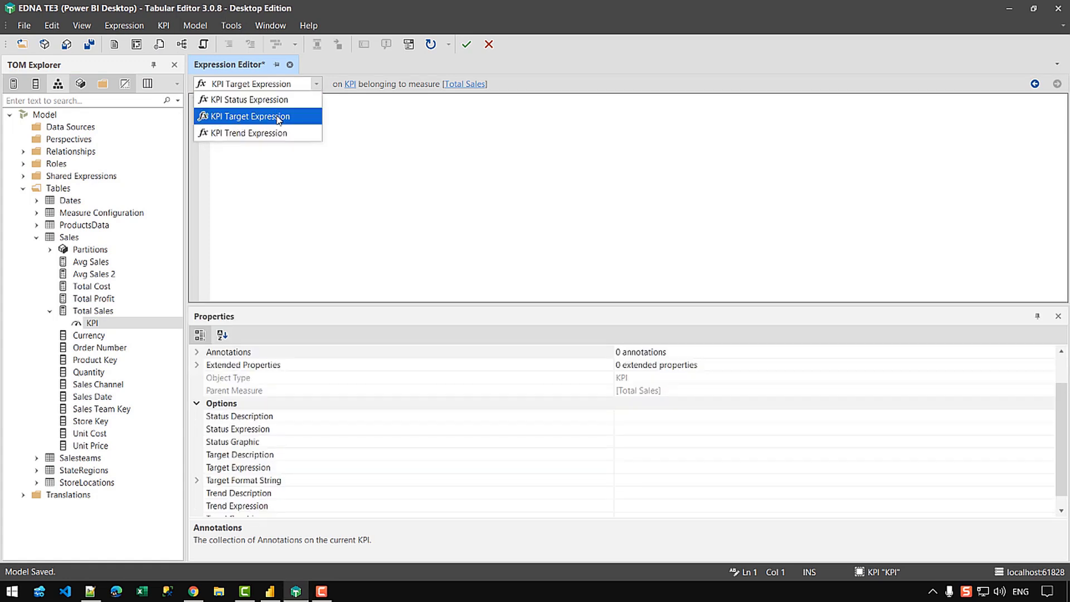
pyautogui.click(278, 118)
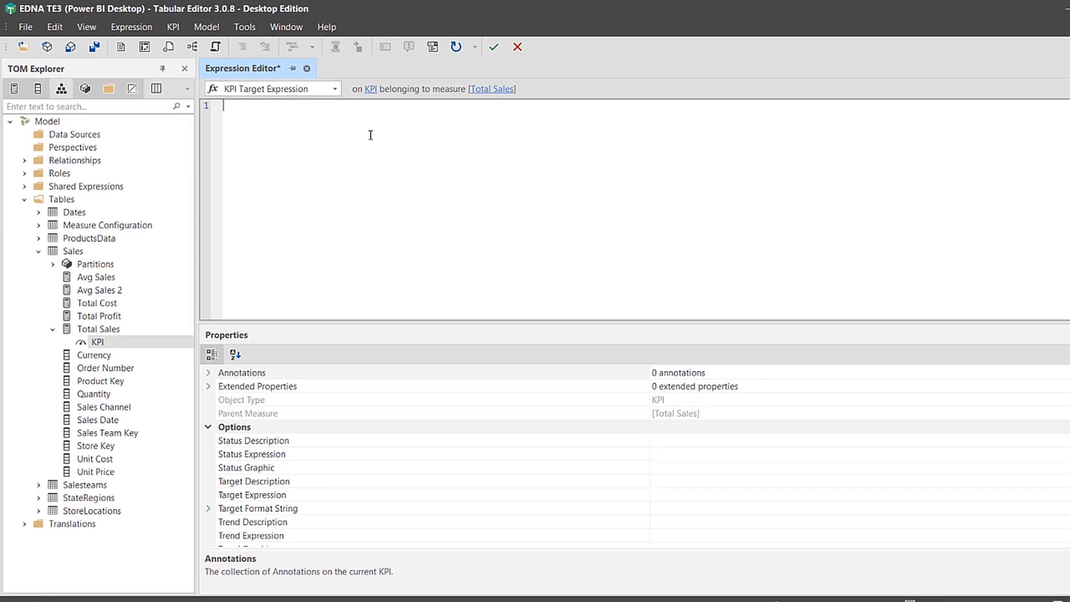
pyautogui.write('[')
pyautogui.press('Down')
pyautogui.press('Return')
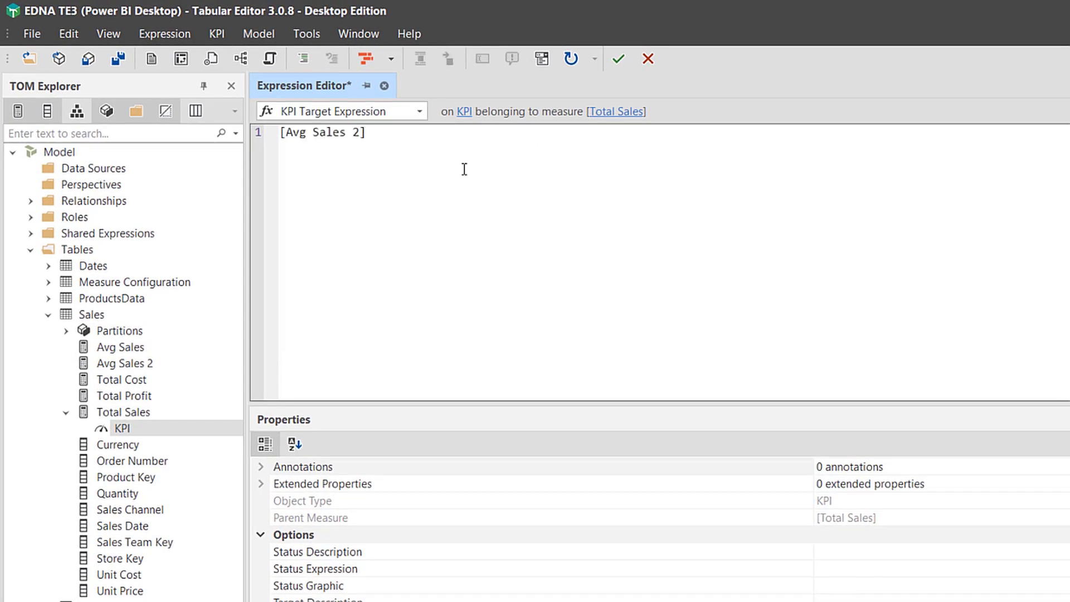
# Start the KPI Status Expression with an IF function testing whether [Total Sales] > [Avg Sales 2].
pyautogui.click(411, 111)
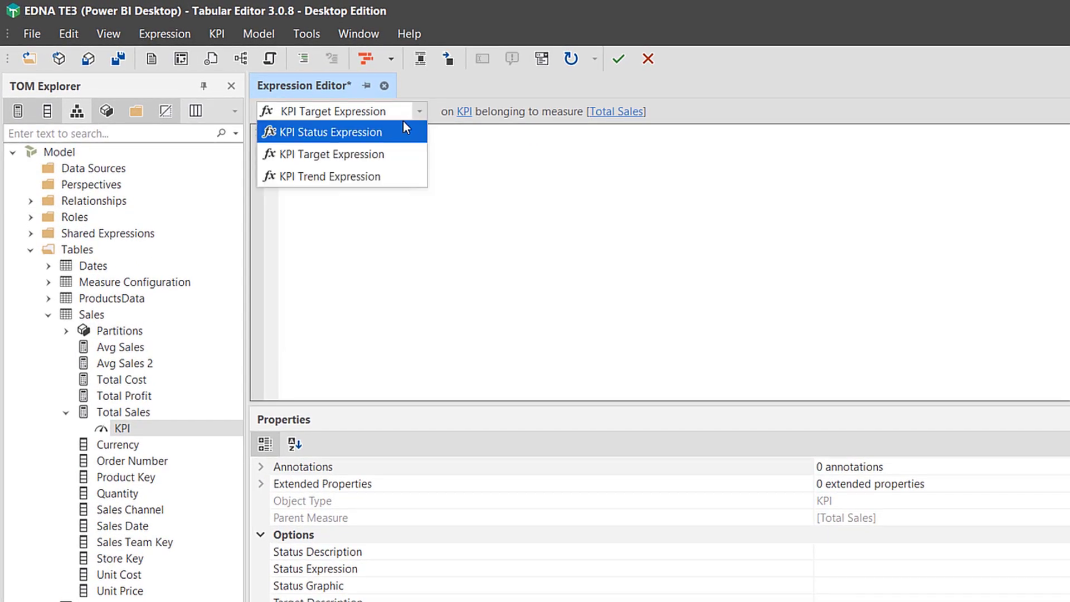
pyautogui.click(401, 127)
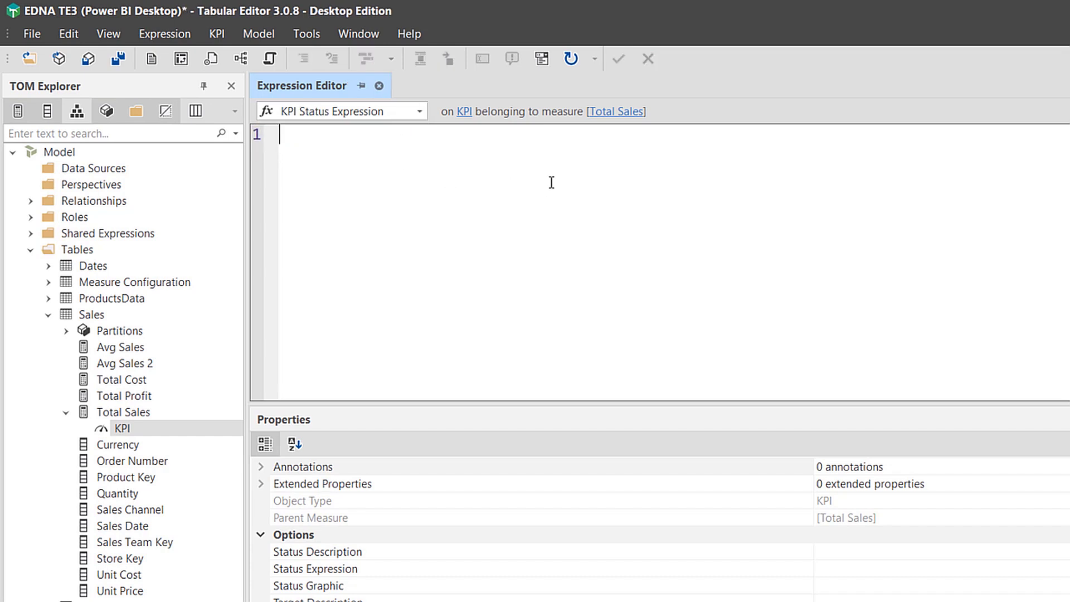
pyautogui.write('IF (')
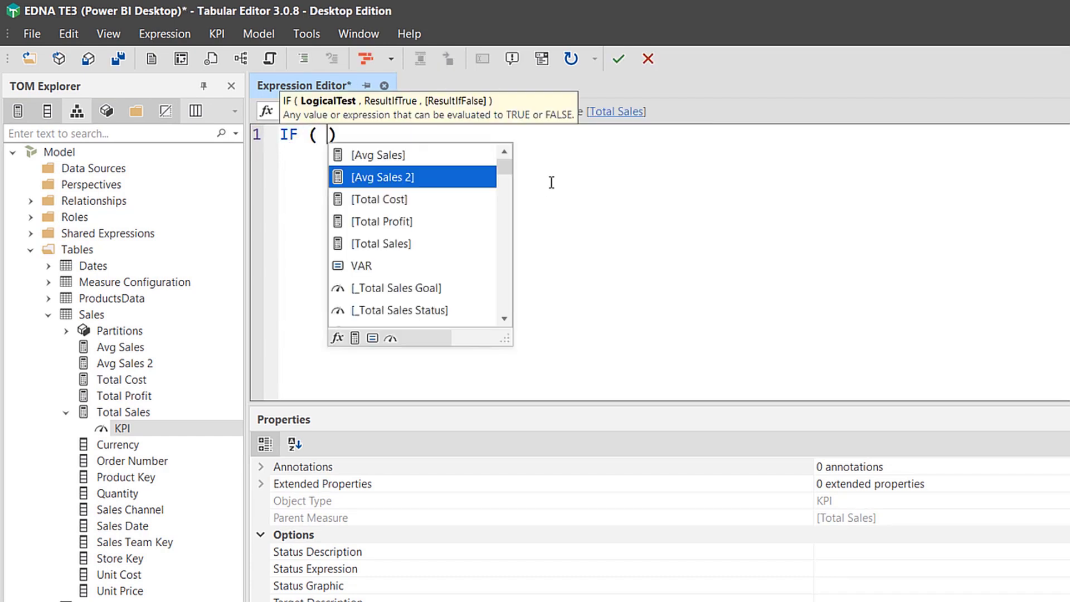
pyautogui.press('Return')
pyautogui.write('[TOTAL')
pyautogui.press('Tab')
pyautogui.write('>')
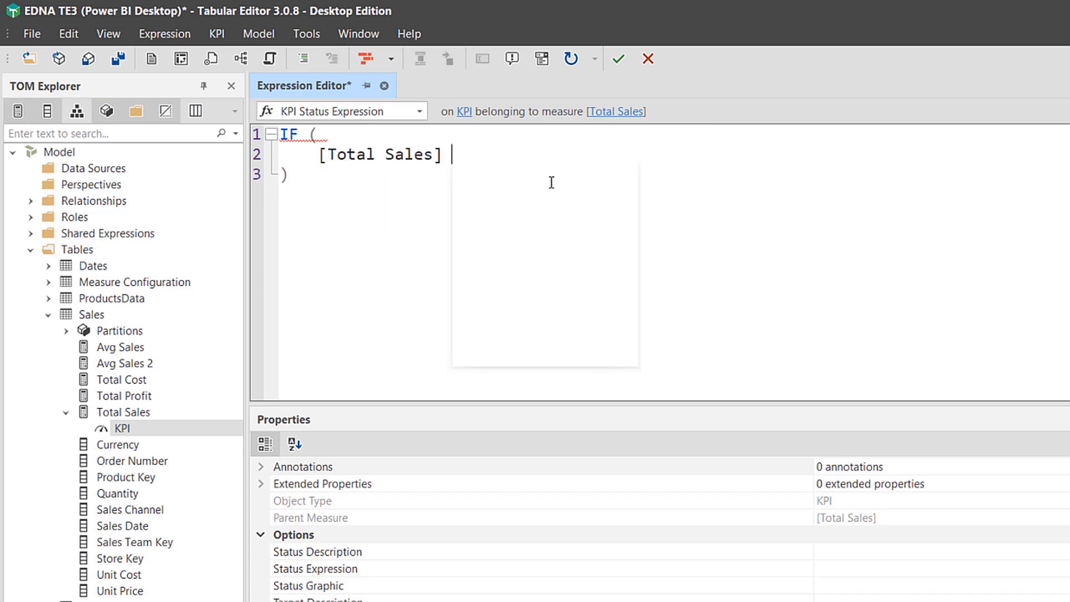
pyautogui.press('Tab')
pyautogui.write(',')
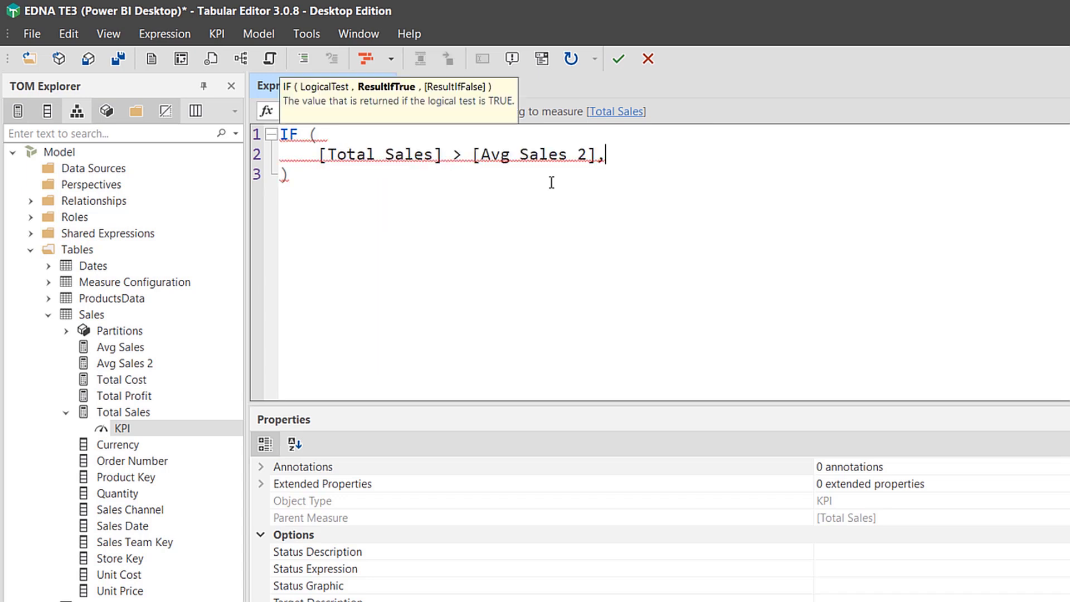
# Complete the IF function with 1 as the true result and -1 as the false result, and save the model.
pyautogui.press('Return')
pyautogui.write('1,')
pyautogui.press('Return')
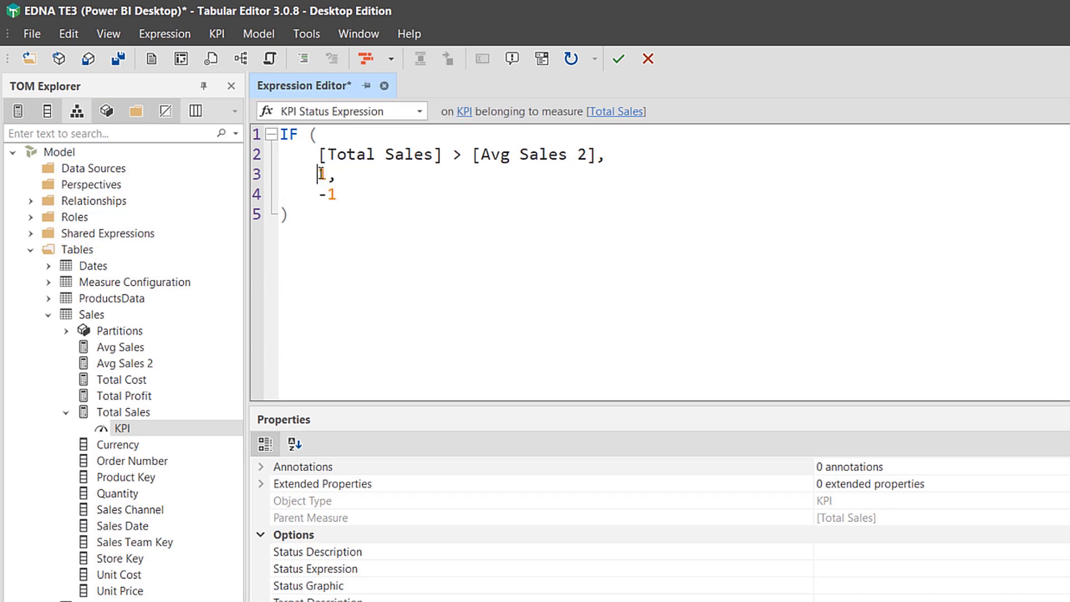
pyautogui.hotkey('shift', 'Home')
pyautogui.click(464, 207)
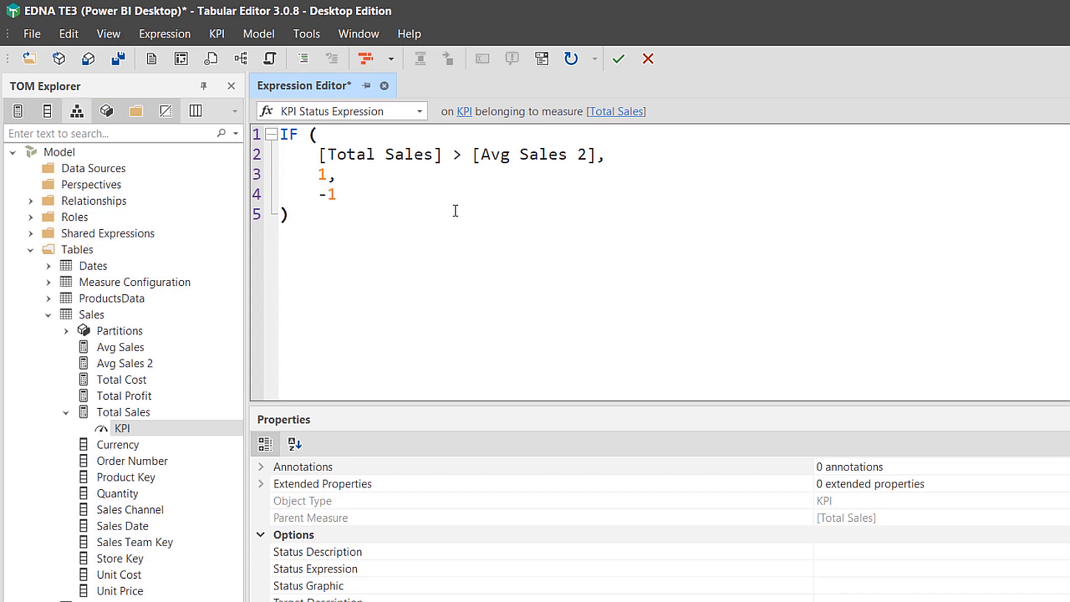
pyautogui.hotkey('ctrl', 's')
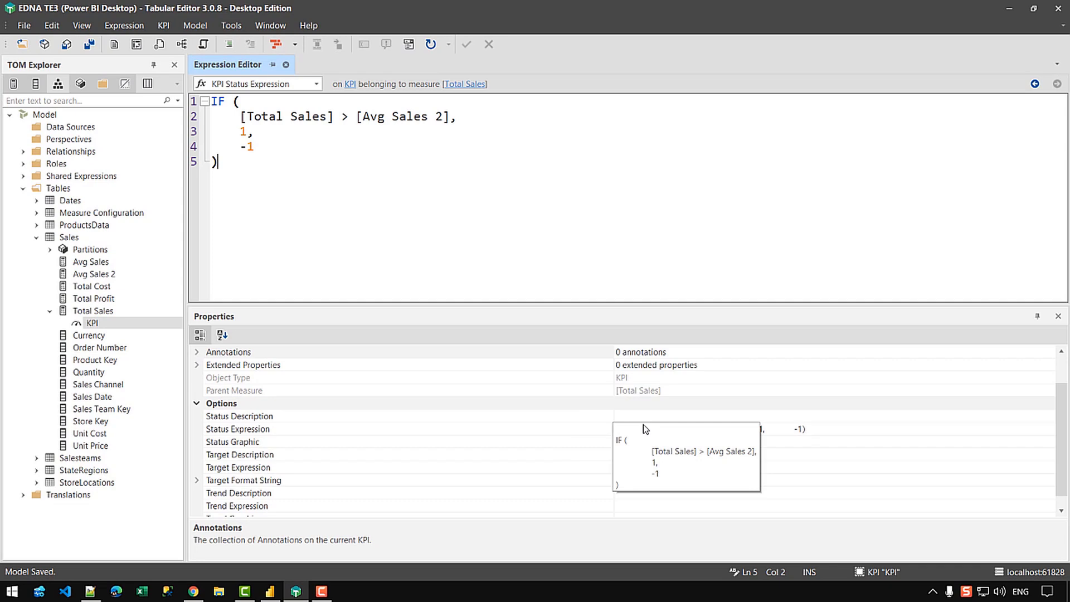
# Switch to Power BI Desktop and collapse the Total Sales KPI in the Sales table's field list.
pyautogui.click(279, 590)
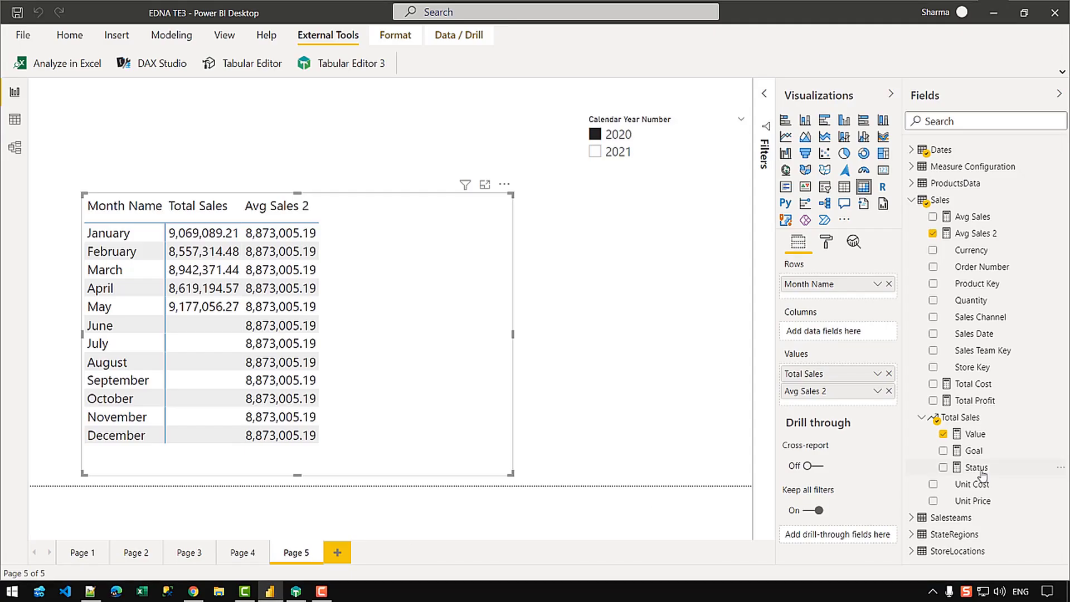
pyautogui.click(894, 384)
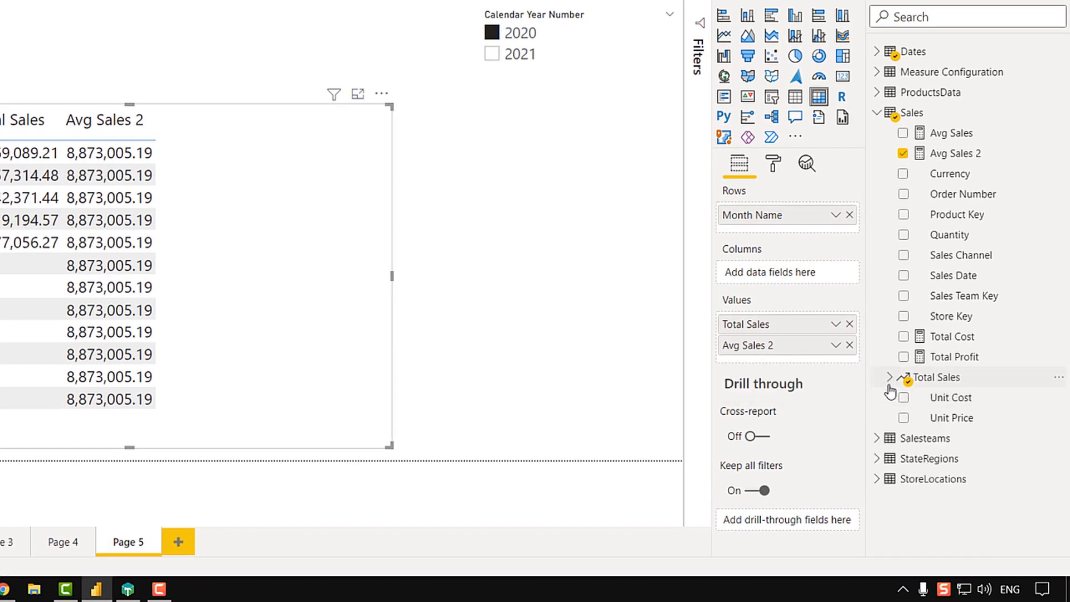
# Replace Total Sales in the matrix with the Total Sales KPI's Value, Goal and Status fields.
pyautogui.click(893, 383)
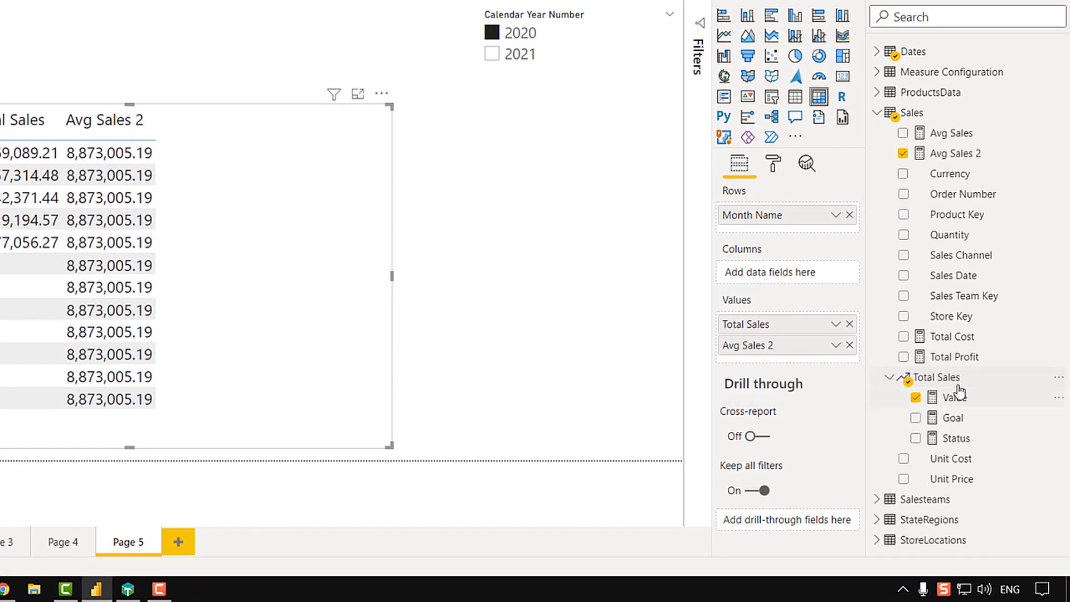
pyautogui.click(913, 398)
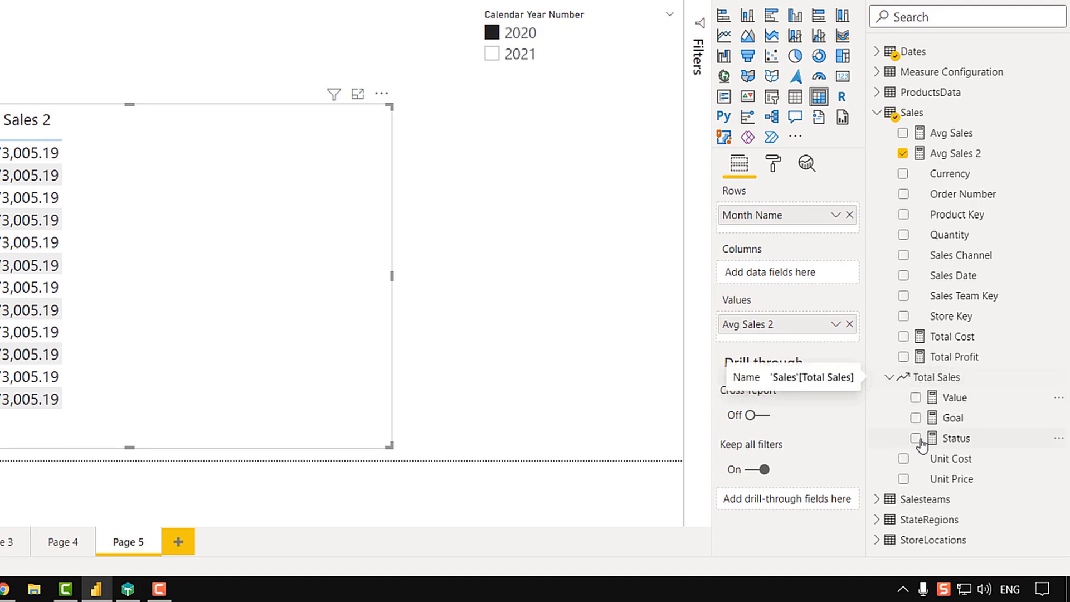
pyautogui.moveTo(964, 401); pyautogui.dragTo(193, 274)
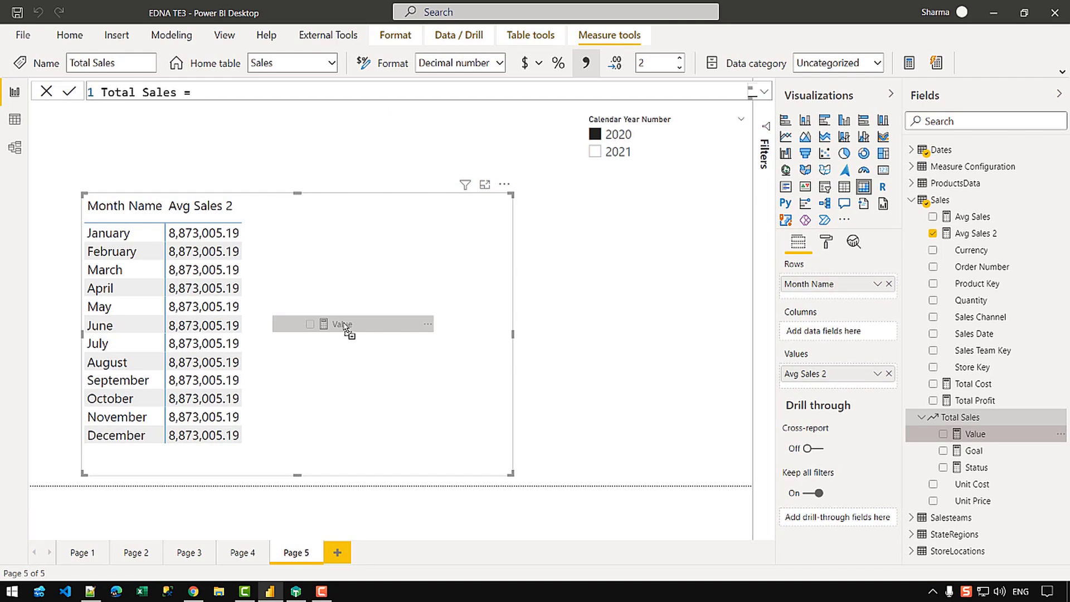
pyautogui.moveTo(345, 326); pyautogui.dragTo(323, 328)
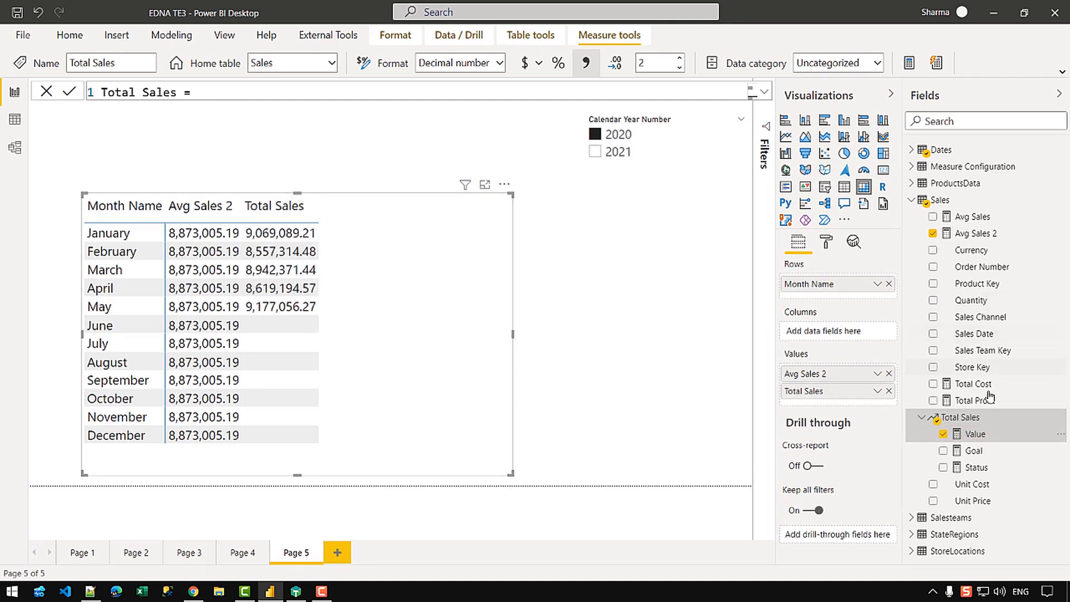
pyautogui.moveTo(974, 452); pyautogui.dragTo(404, 363)
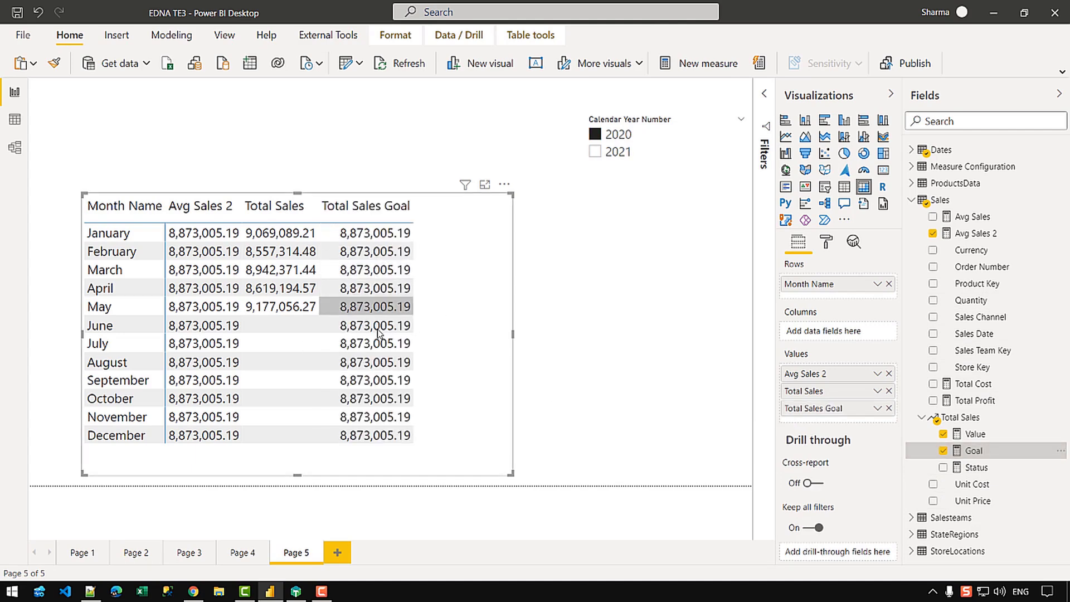
pyautogui.moveTo(1003, 468); pyautogui.dragTo(427, 335)
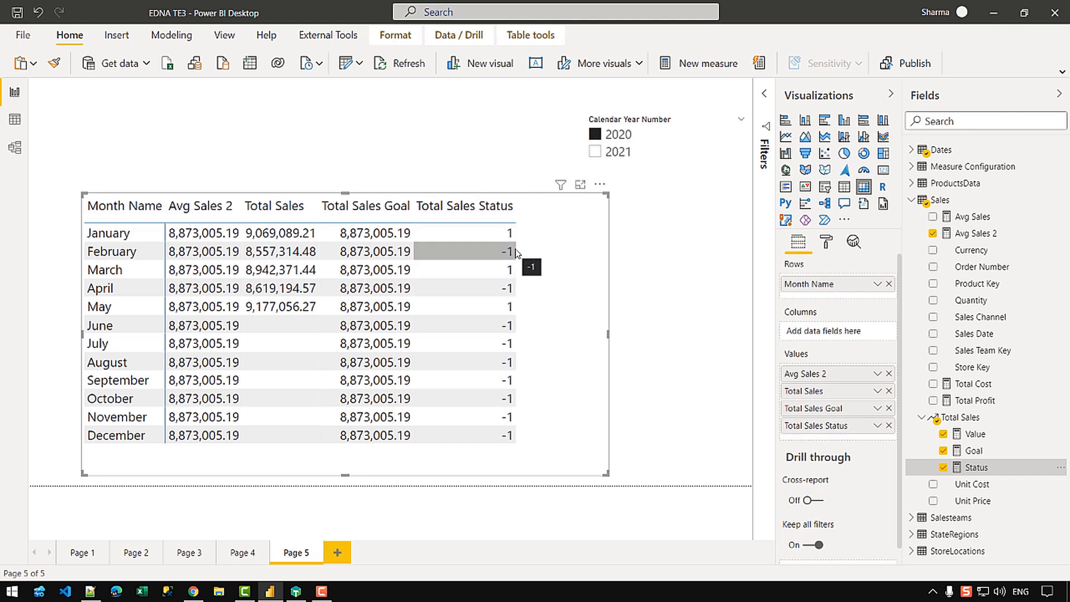
# In Tabular Editor, set the KPI's Status Graphic to Road Signs, save the model, and return to Power BI Desktop.
pyautogui.click(297, 592)
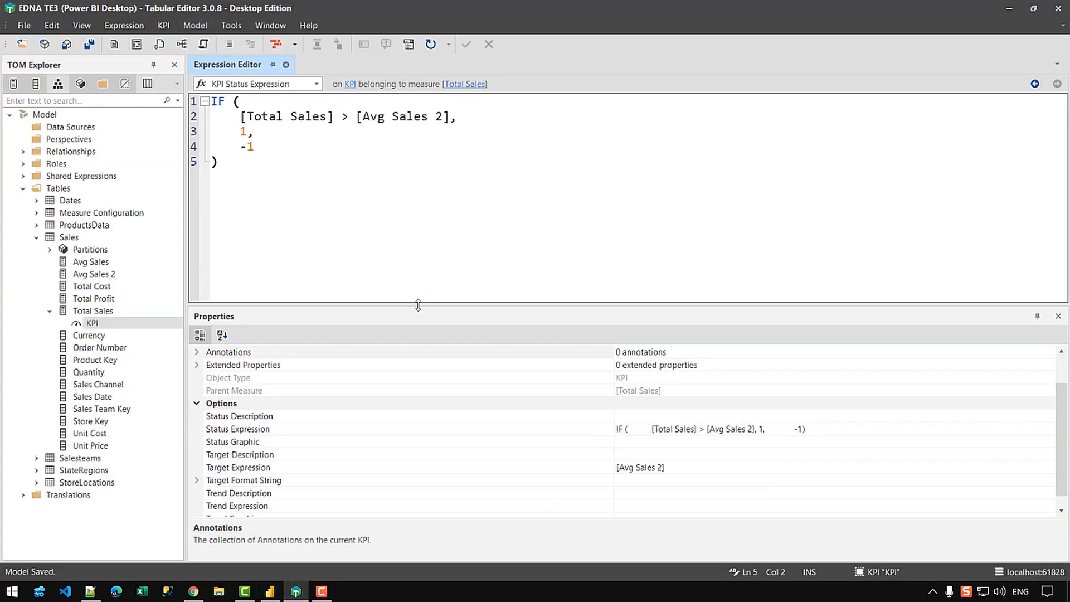
pyautogui.moveTo(418, 304); pyautogui.dragTo(390, 208)
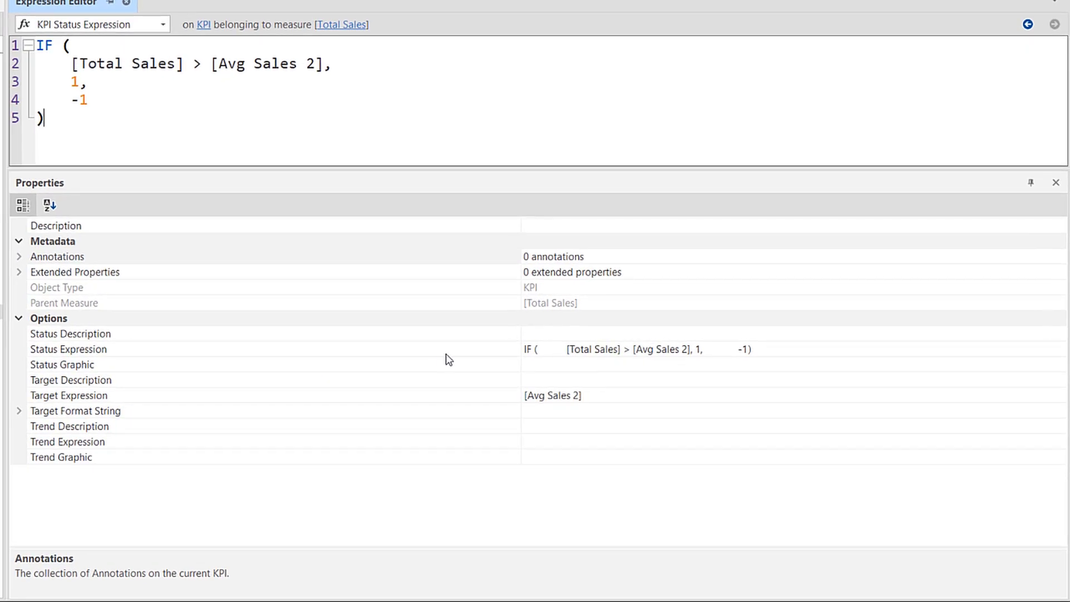
pyautogui.click(540, 364)
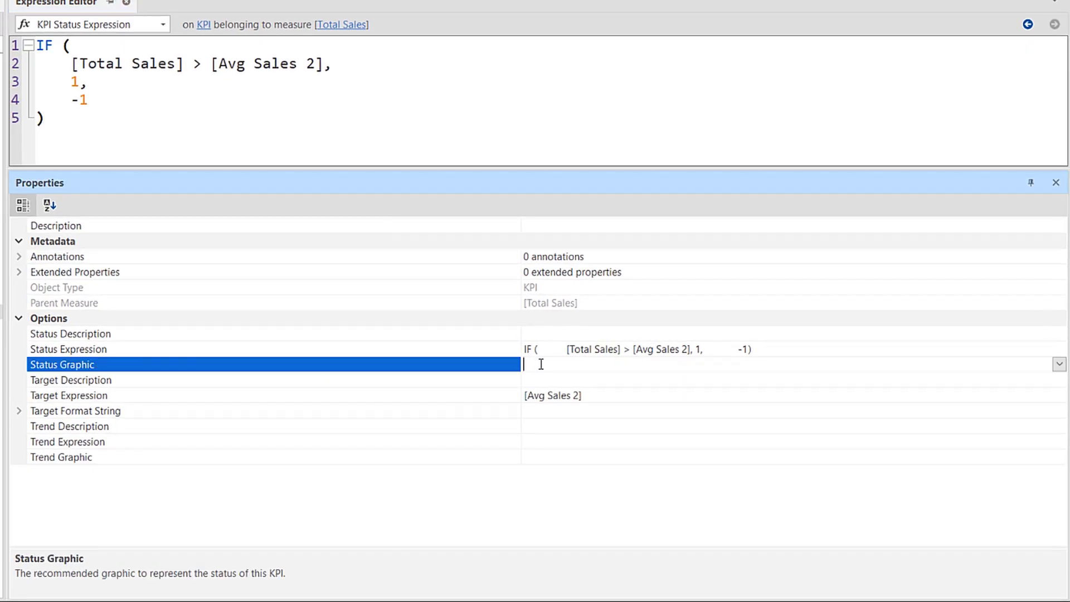
pyautogui.click(1059, 364)
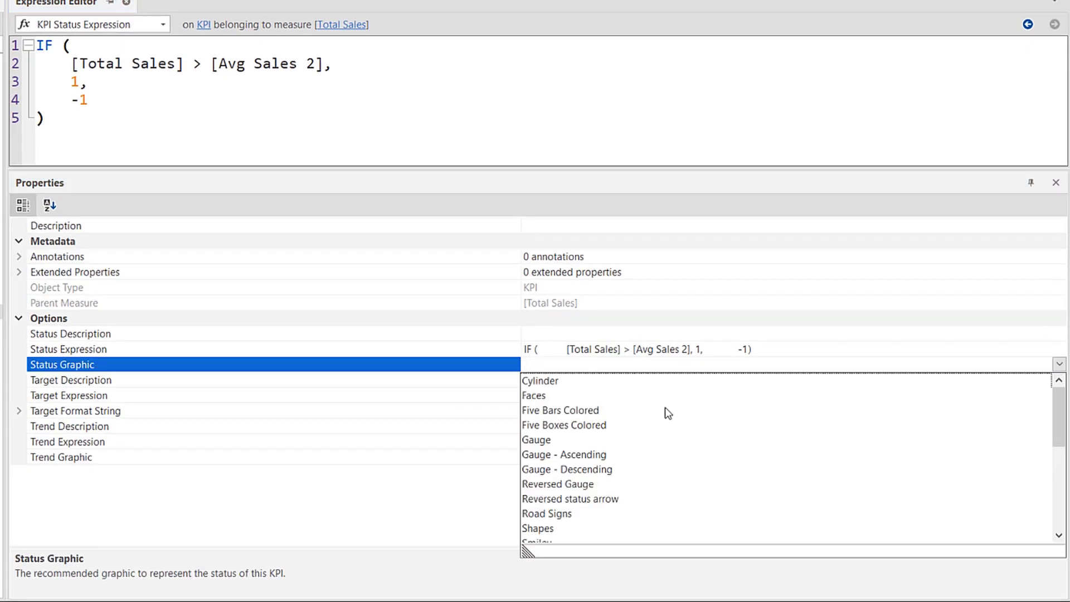
pyautogui.scroll(-1, 637, 451)
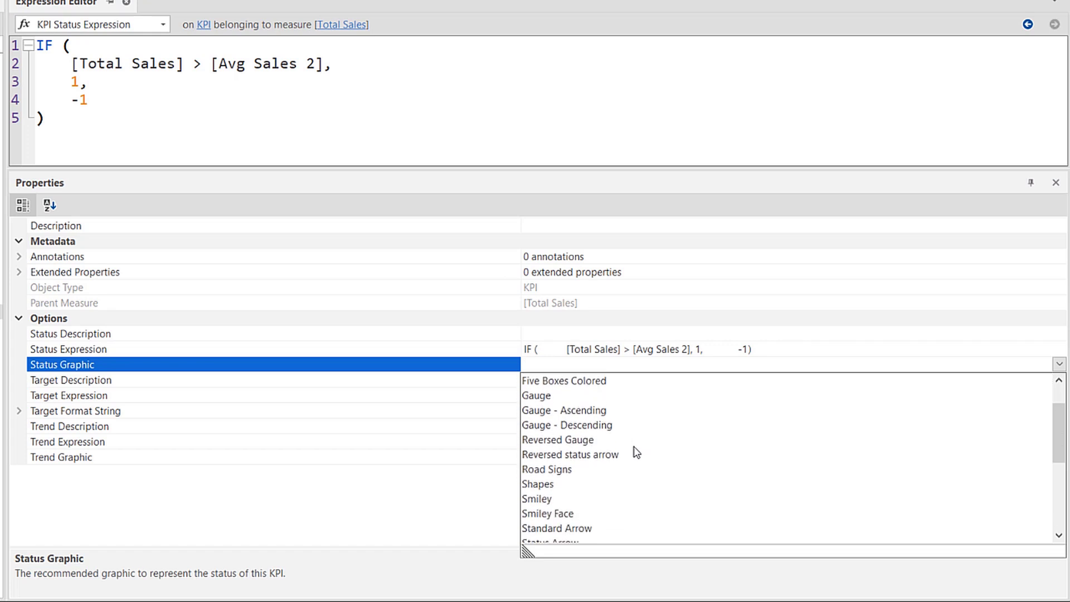
pyautogui.click(561, 471)
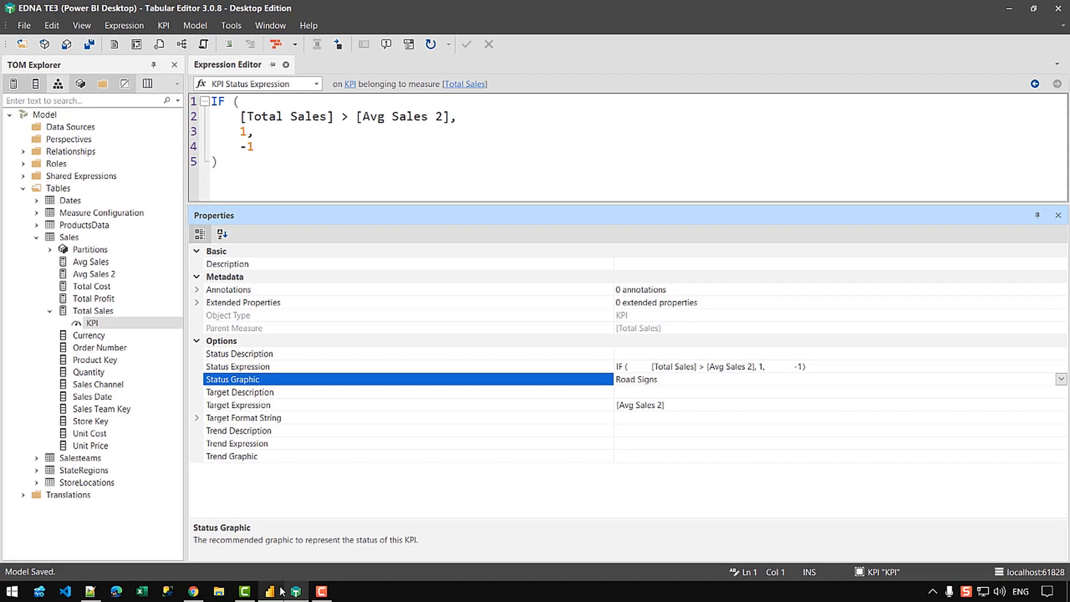
pyautogui.click(279, 585)
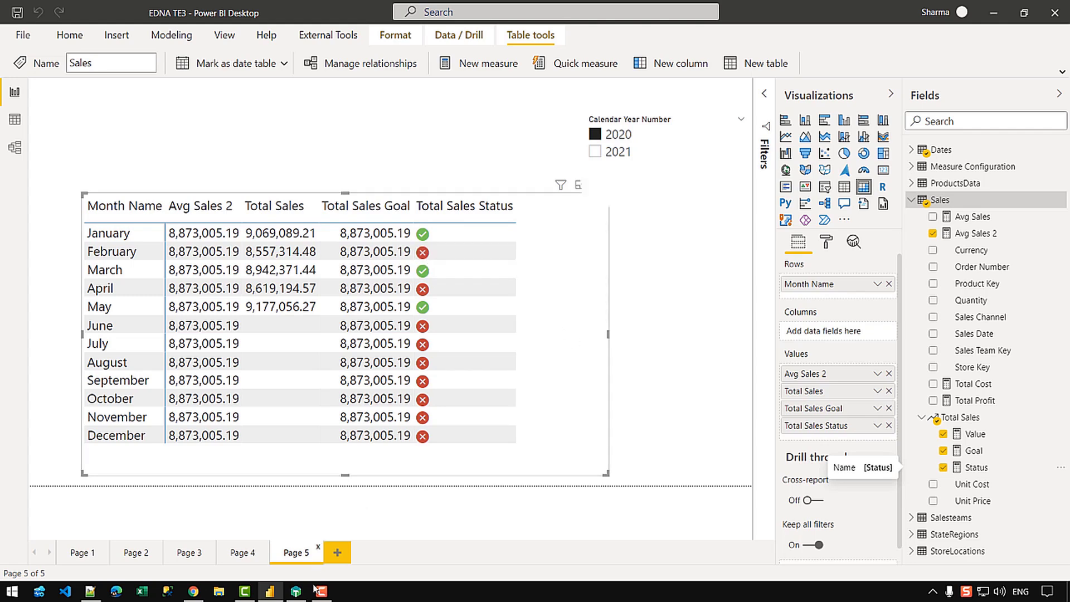
# In Tabular Editor, set the KPI's Status Graphic to Traffic Light, save the model, and return to Power BI Desktop.
pyautogui.click(294, 591)
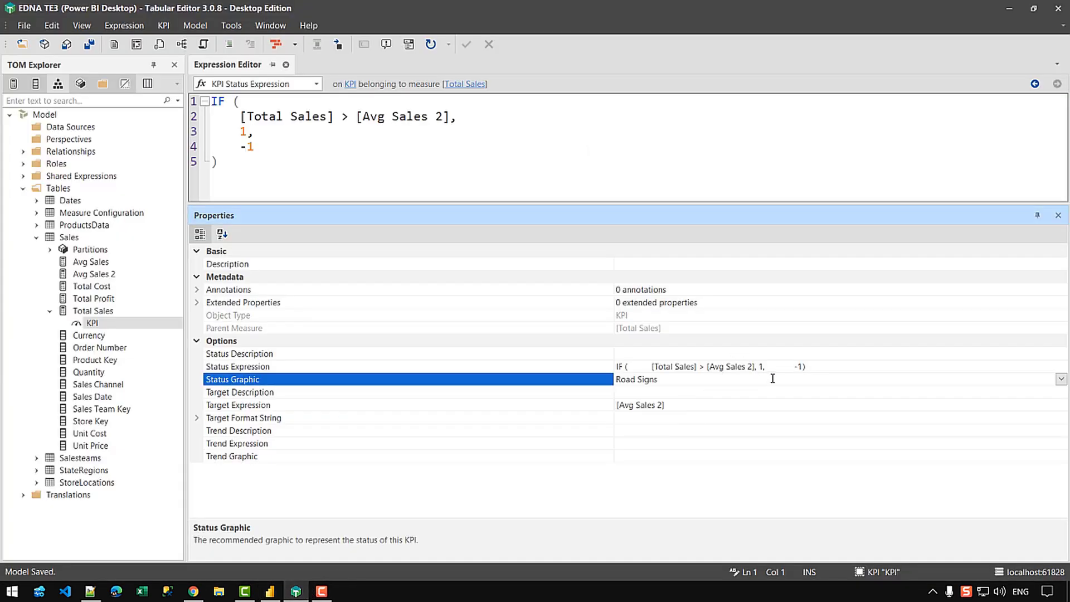
pyautogui.click(1042, 392)
pyautogui.click(1048, 380)
pyautogui.click(1062, 379)
pyautogui.scroll(-2, 678, 474)
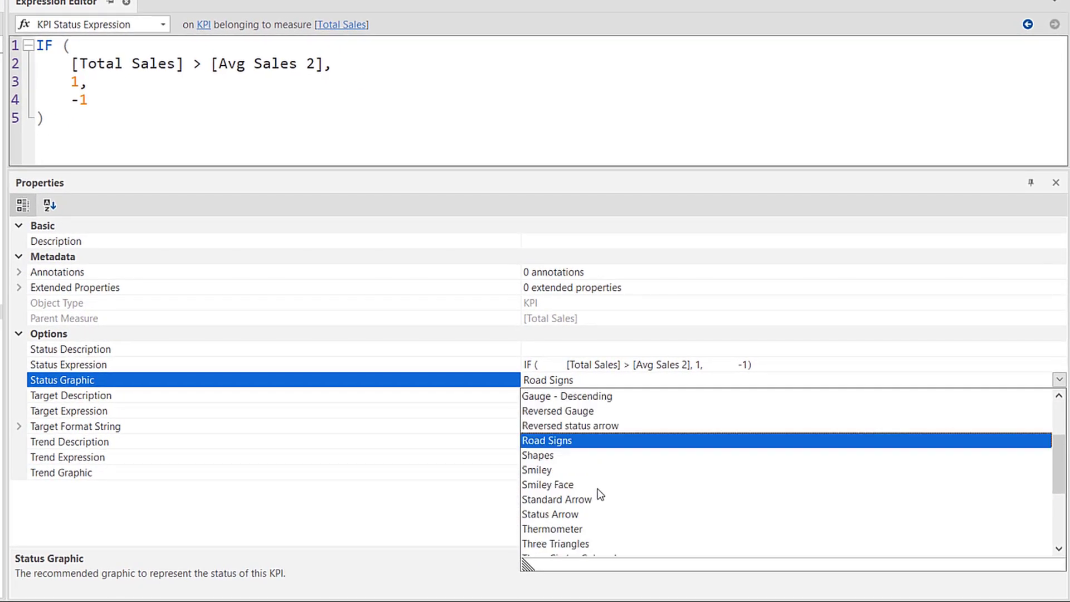
pyautogui.scroll(-1, 579, 501)
pyautogui.scroll(-2, 574, 493)
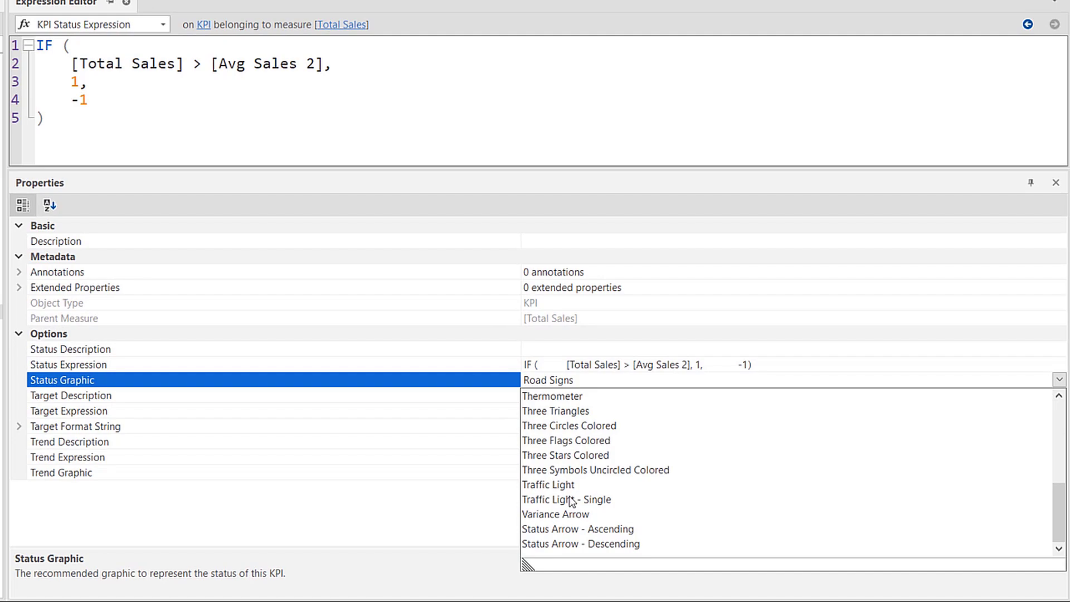
pyautogui.click(572, 485)
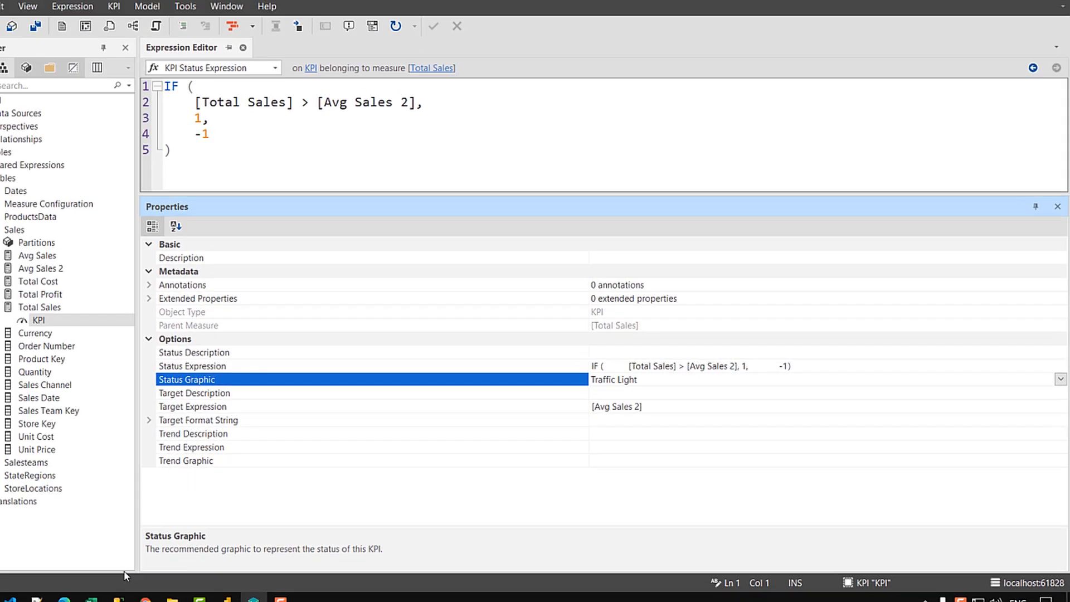
pyautogui.click(270, 591)
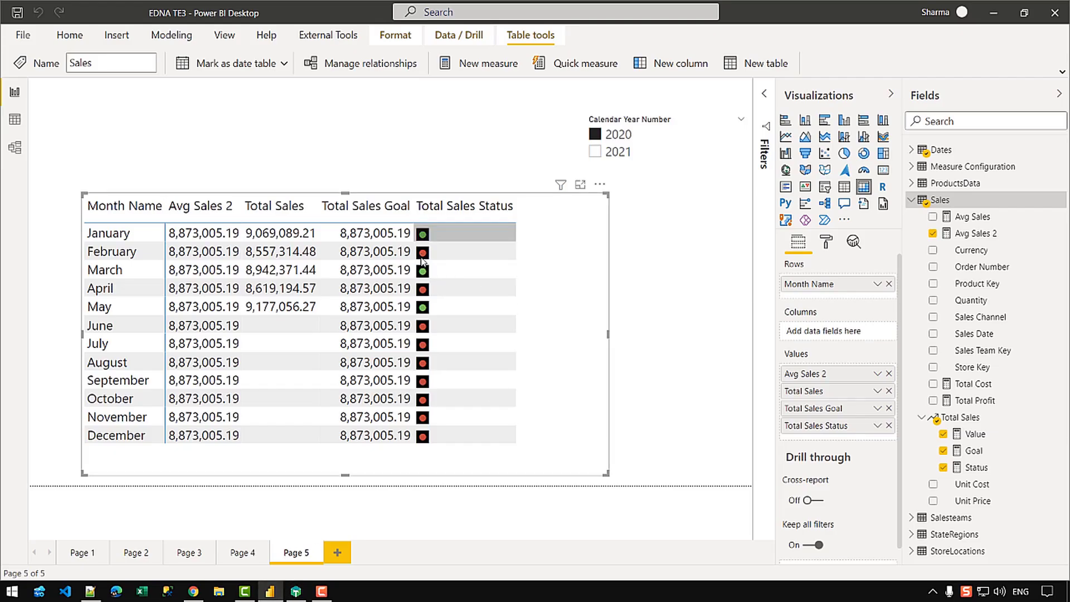
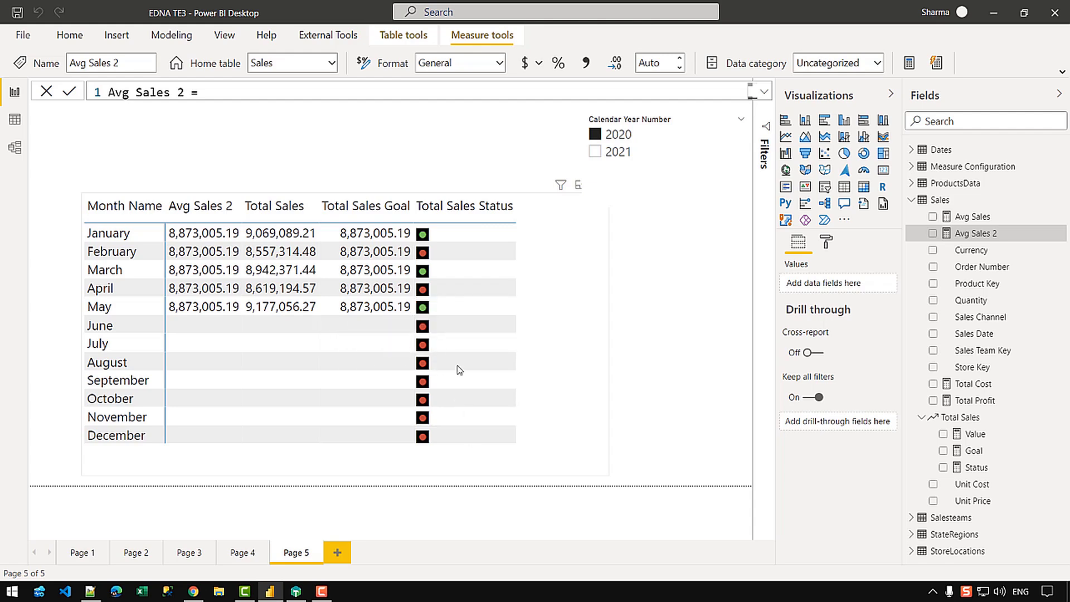
# In Tabular Editor, insert a [Total Sales] > 0 test in the KPI Status Expression and open a nested IF before the existing comparison.
pyautogui.click(295, 592)
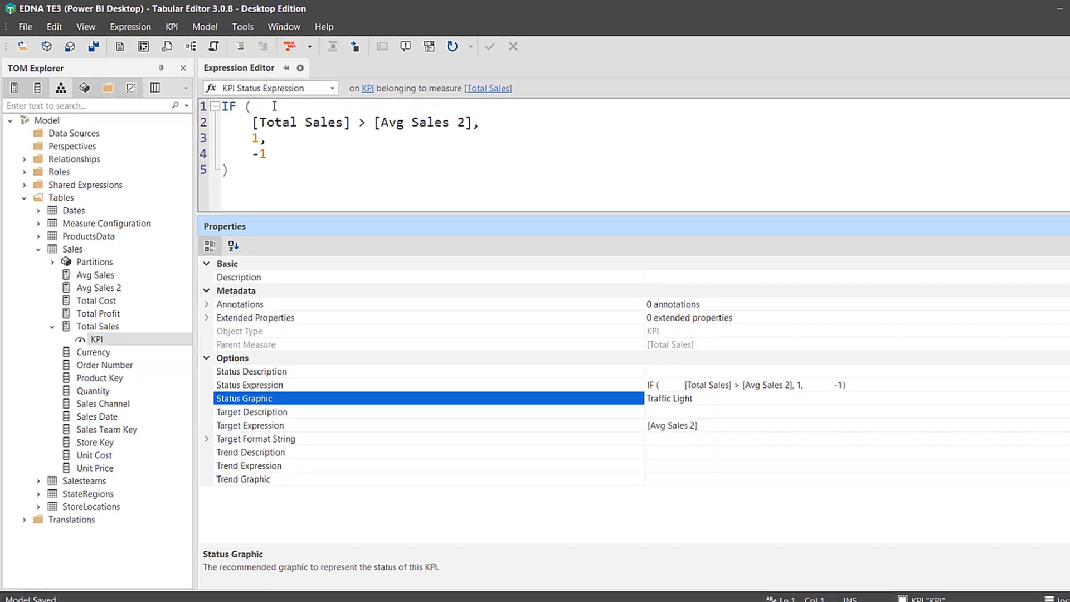
pyautogui.click(260, 100)
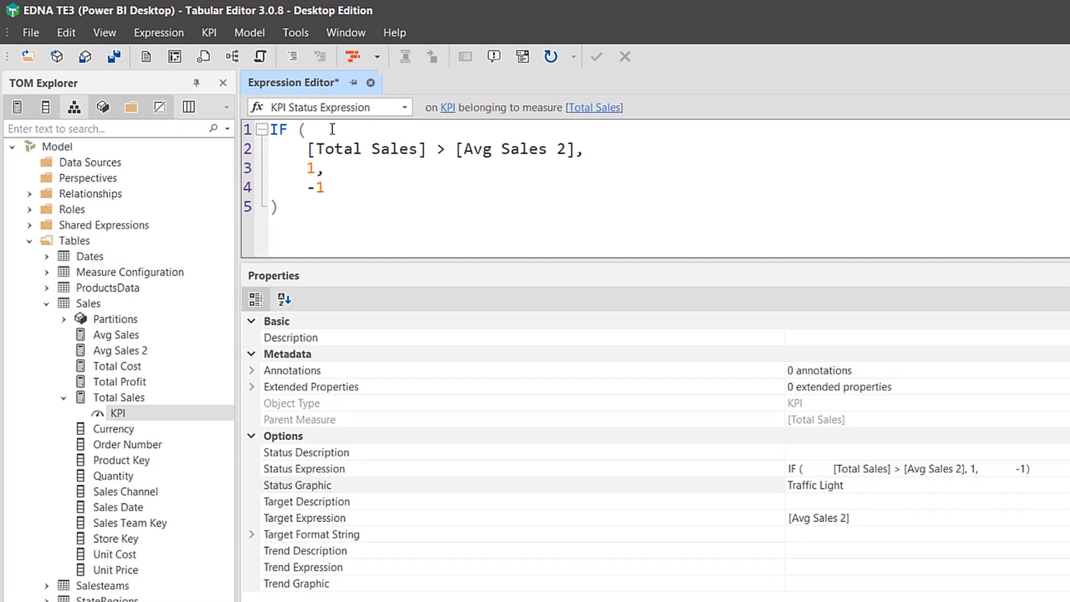
pyautogui.press('Return')
pyautogui.write('[Total Sales] ')
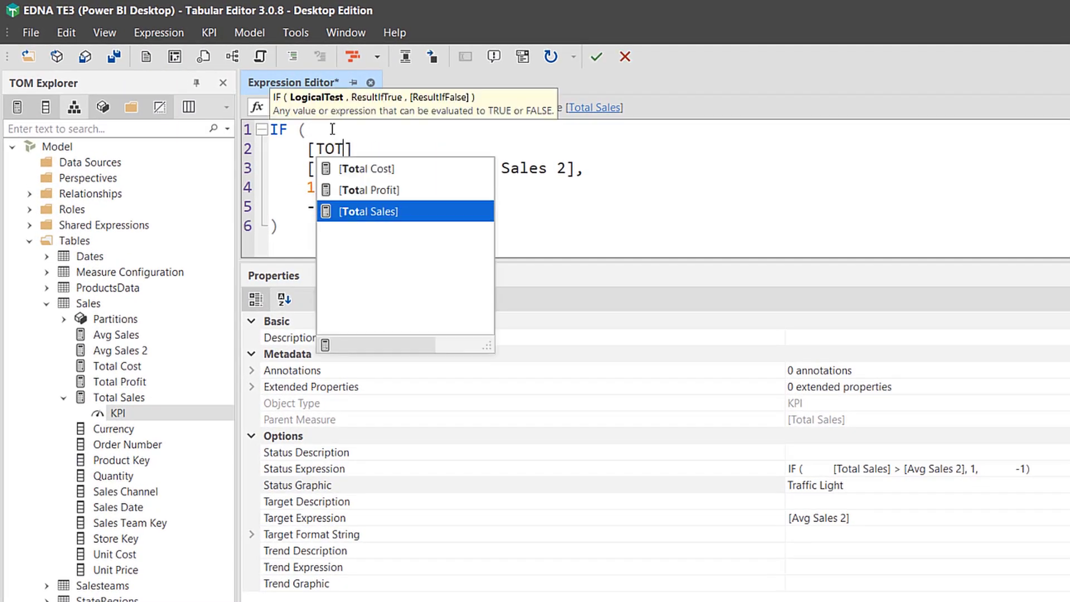
pyautogui.write('> 0,')
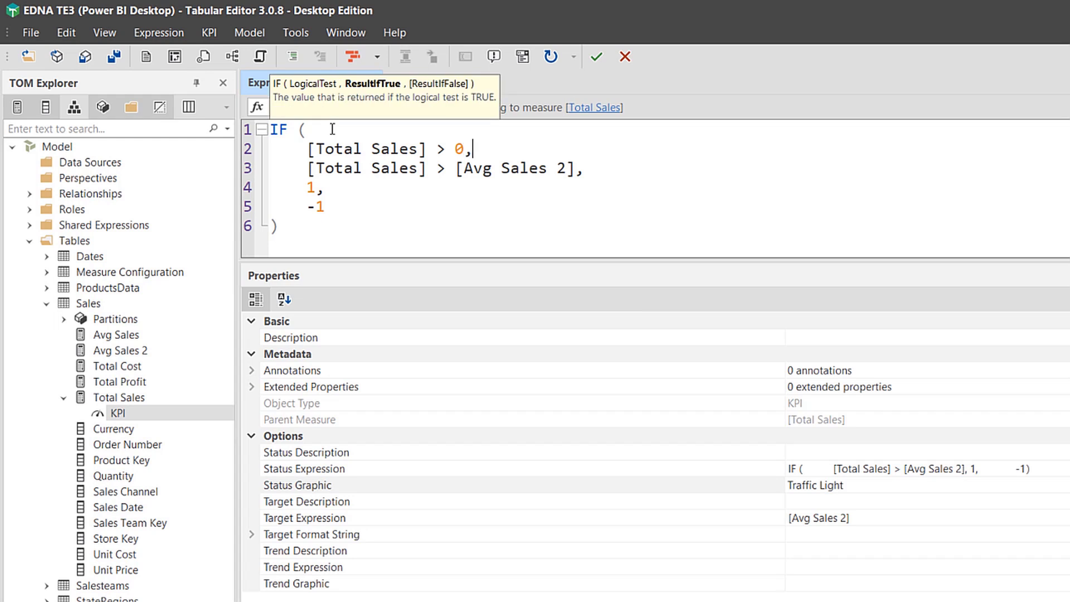
pyautogui.press('Return')
pyautogui.write('IF (')
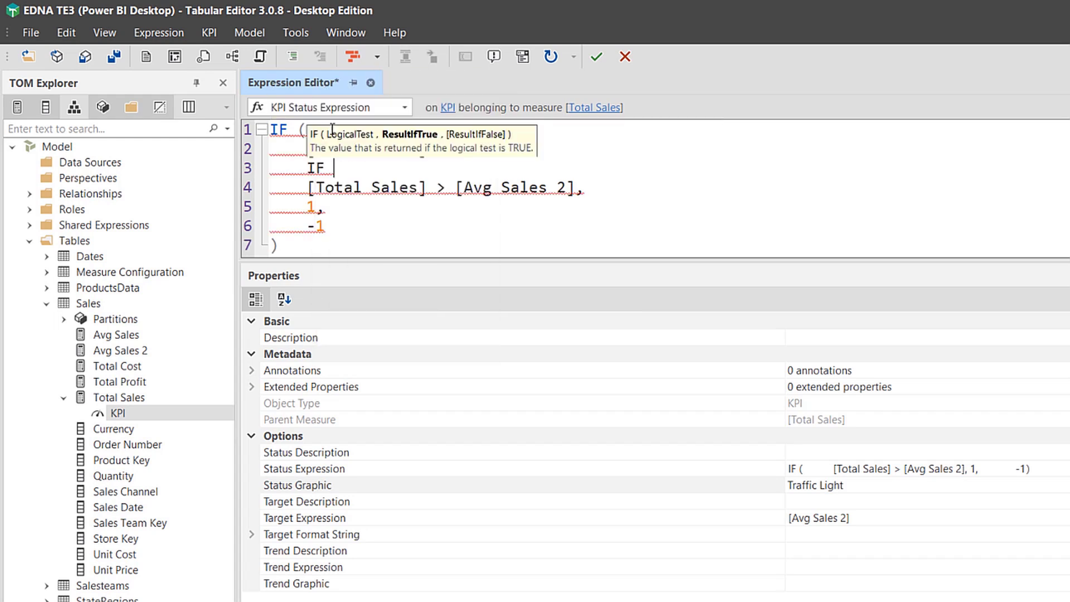
# Enlarge the expression editor and its text, and indent the nested IF's arguments and closing parenthesis one level.
pyautogui.moveTo(764, 269); pyautogui.dragTo(764, 487)
pyautogui.click(578, 262)
pyautogui.keyDown('ctrl'); pyautogui.scroll(3, 425, 262); pyautogui.keyUp('ctrl')
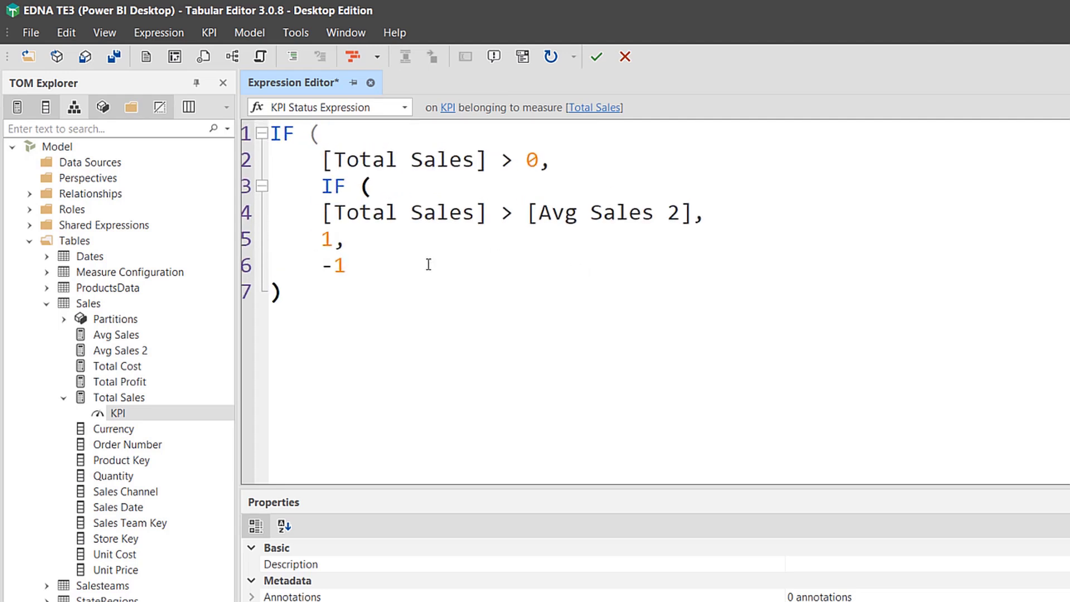
pyautogui.click(323, 224)
pyautogui.press('Tab')
pyautogui.click(324, 252)
pyautogui.press('Tab')
pyautogui.click(325, 281)
pyautogui.press('Tab')
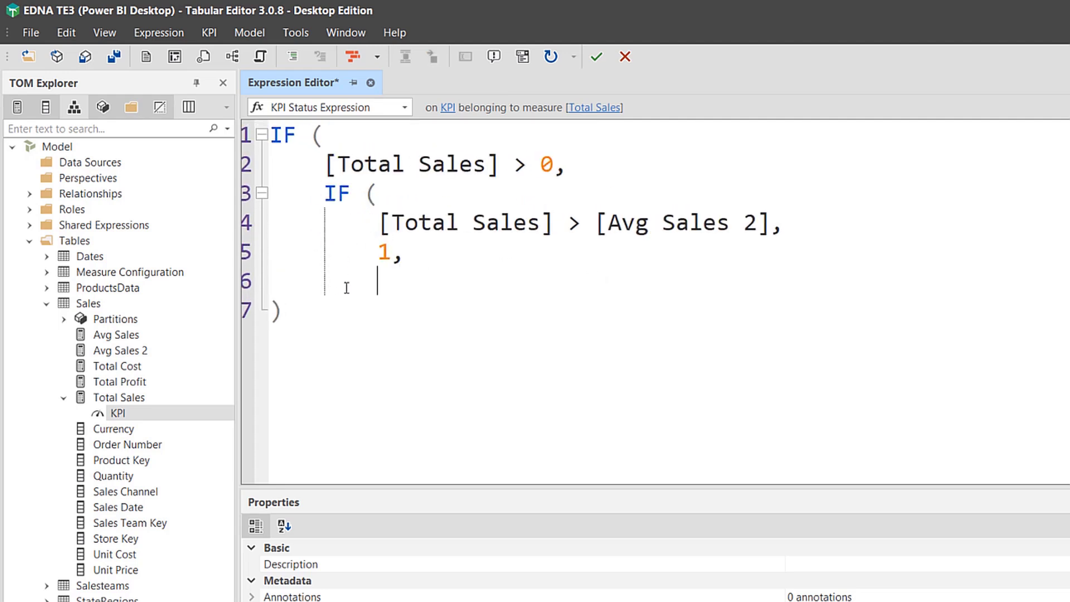
pyautogui.click(271, 318)
pyautogui.press('Tab')
# Close the outer IF function with a parenthesis on its own line.
pyautogui.click(368, 318)
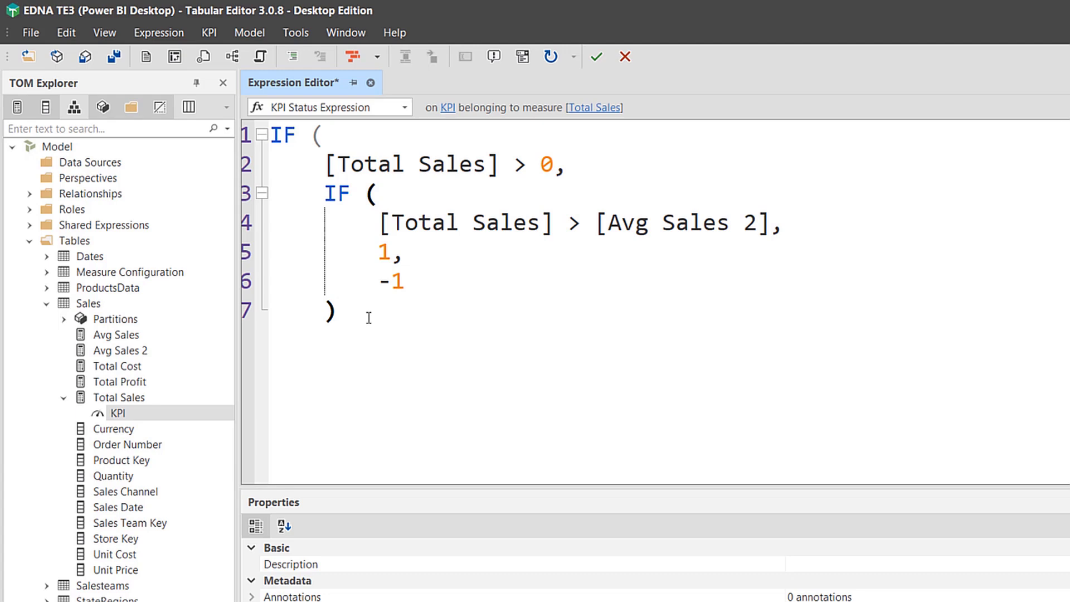
pyautogui.press('Return')
pyautogui.write(')')
pyautogui.click(680, 197)
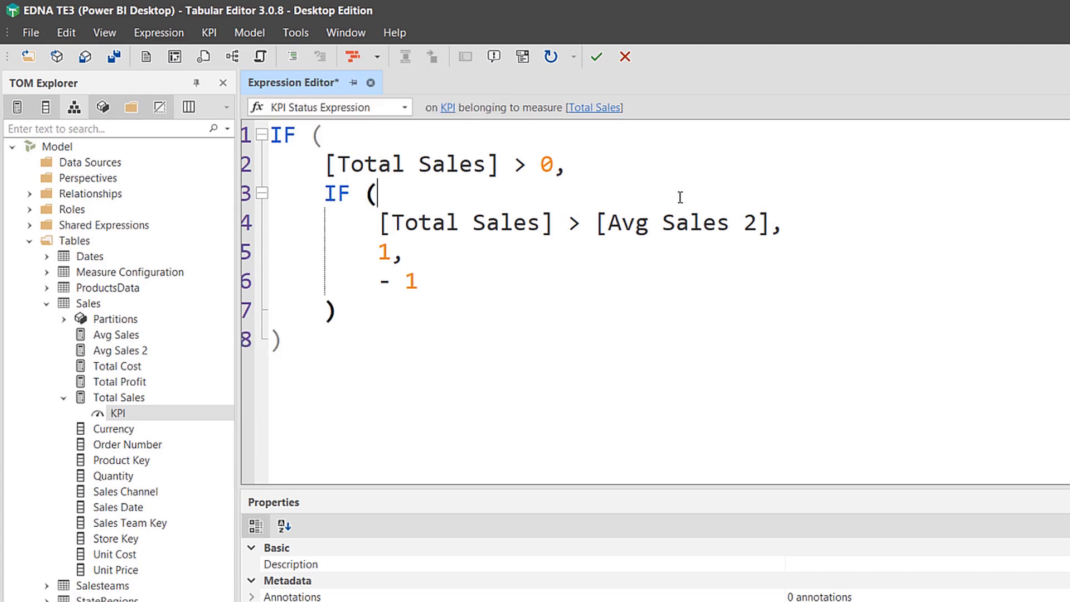
# Save the model, agreeing to merge the remote changes, and minimize Tabular Editor to return to the matrix in Power BI Desktop.
pyautogui.hotkey('ctrl', 's')
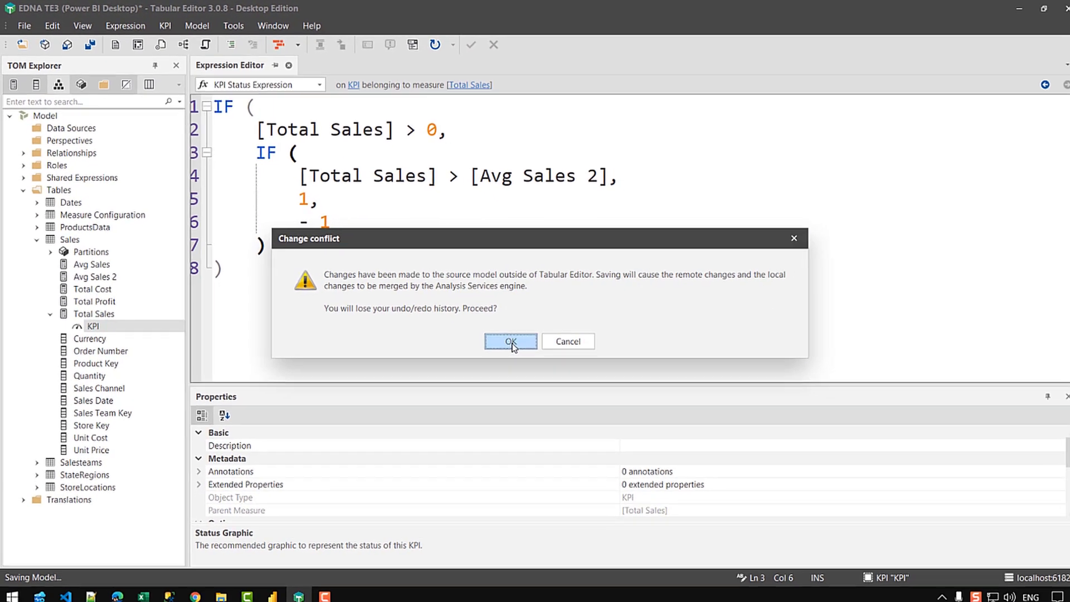
pyautogui.click(519, 343)
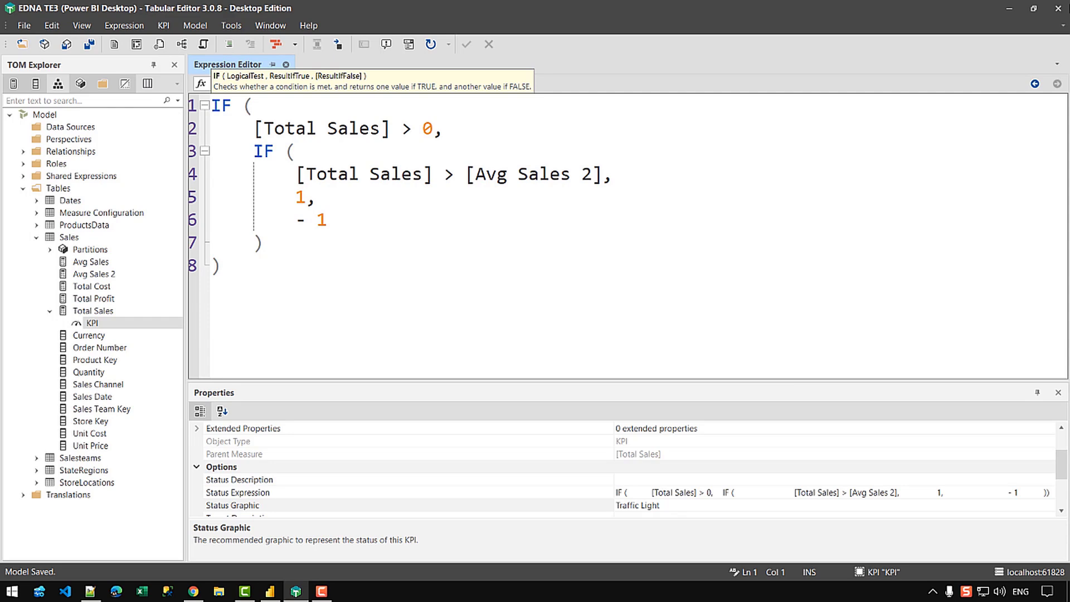
pyautogui.click(1009, 8)
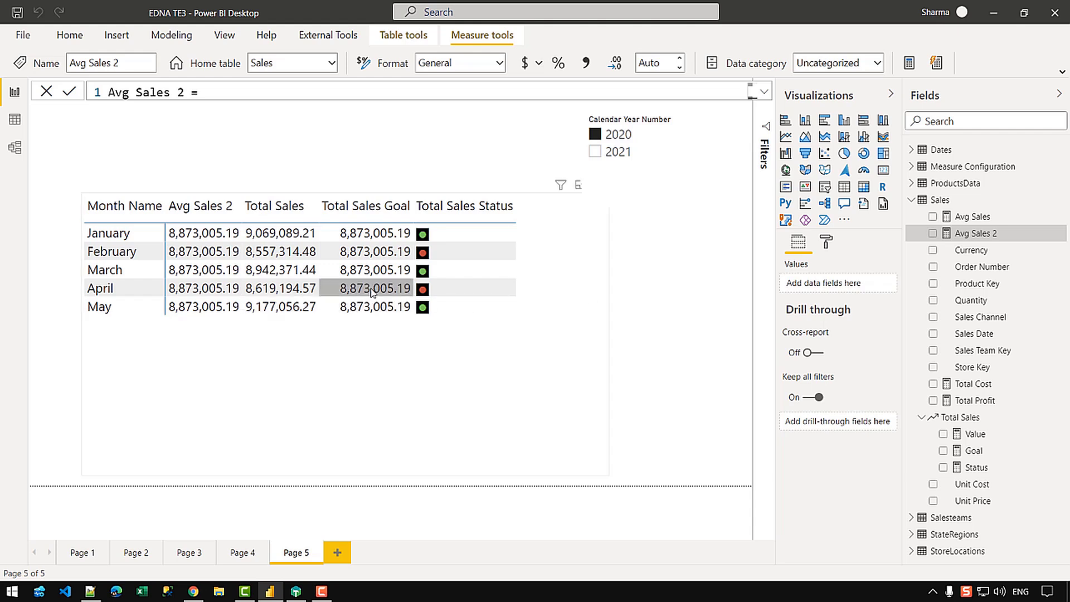
pyautogui.moveTo(372, 293)
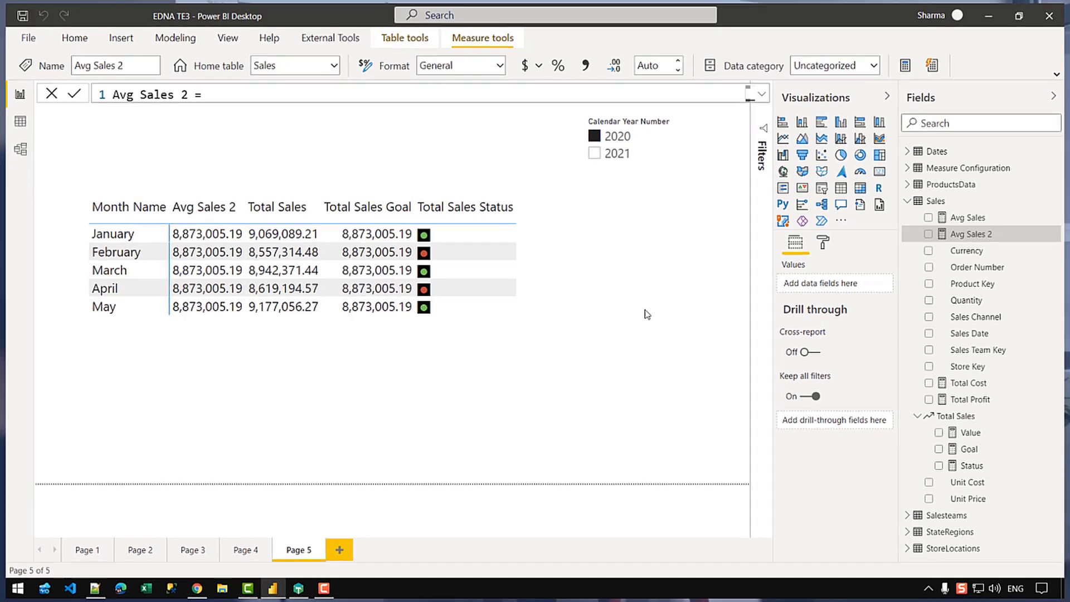